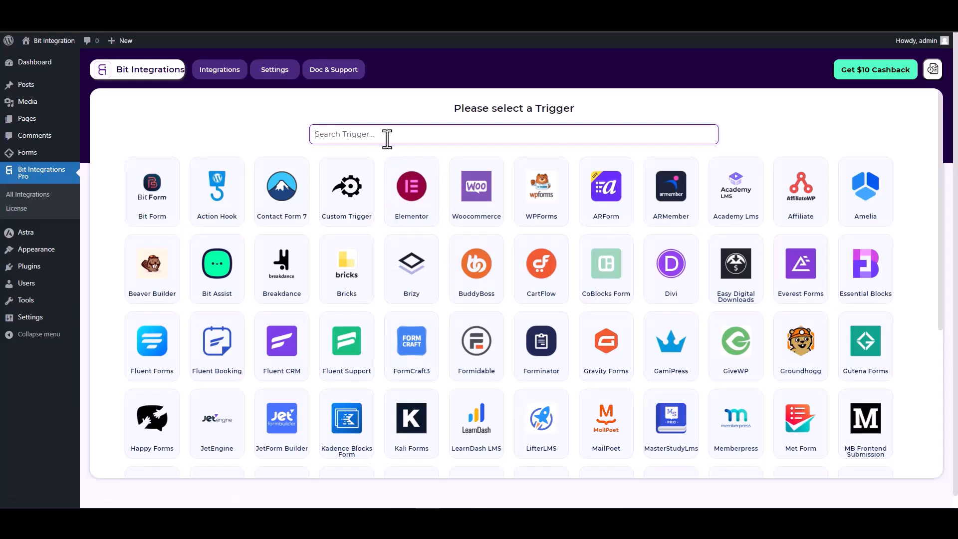
# Step: Search 'gun', pick Gutena Forms as the trigger, and fetch its form submissions
pyautogui.write('gun')
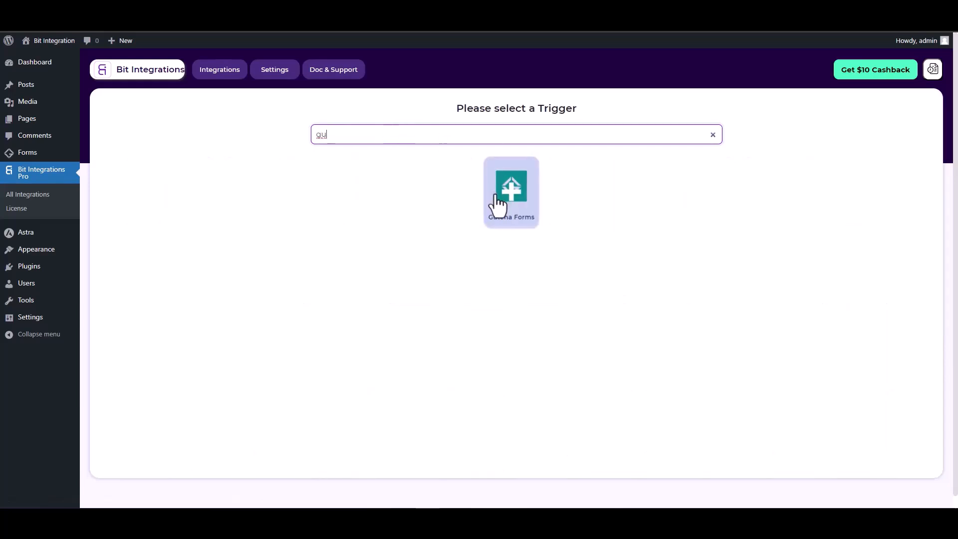
pyautogui.click(501, 204)
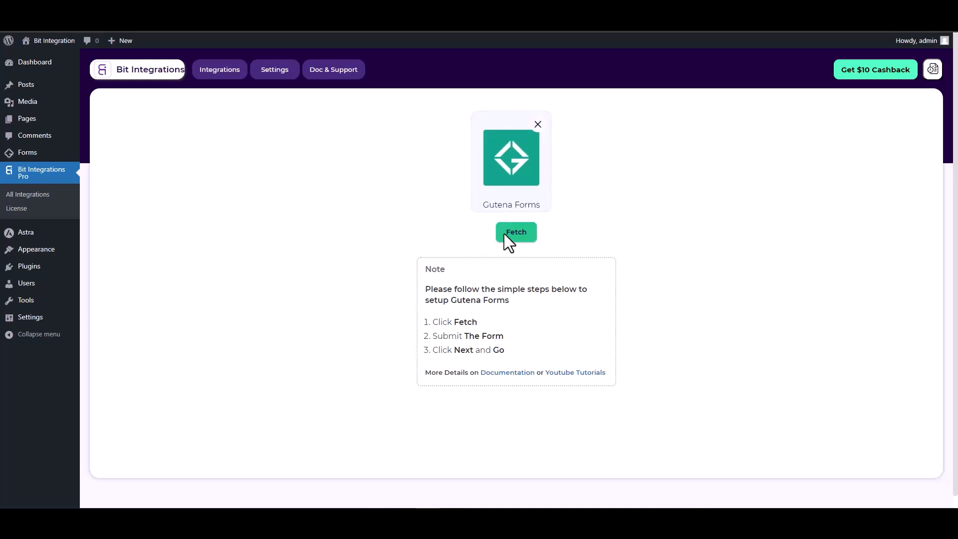
pyautogui.click(519, 234)
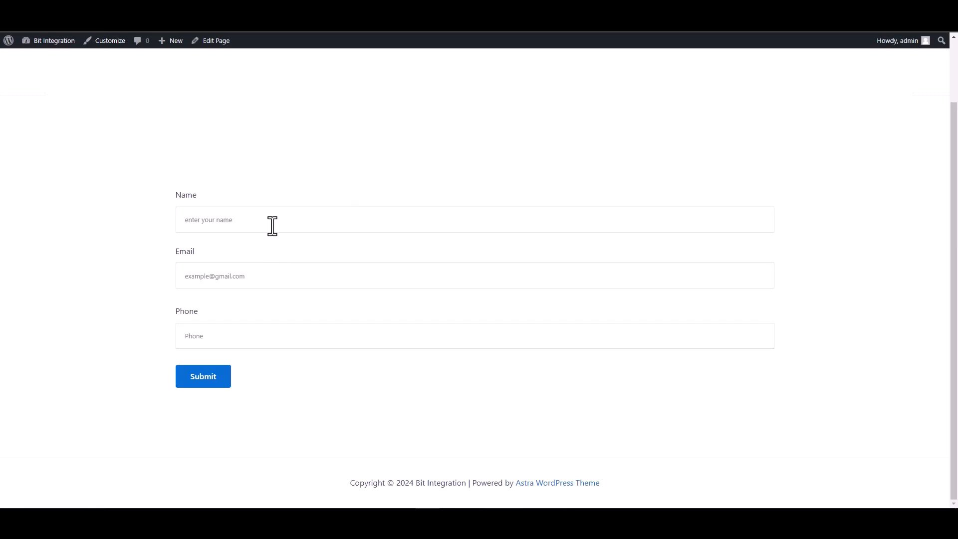
# Step: Submit the Gutena form with name 'test', a test e-mail and a test phone number
pyautogui.click(272, 225)
pyautogui.write('test')
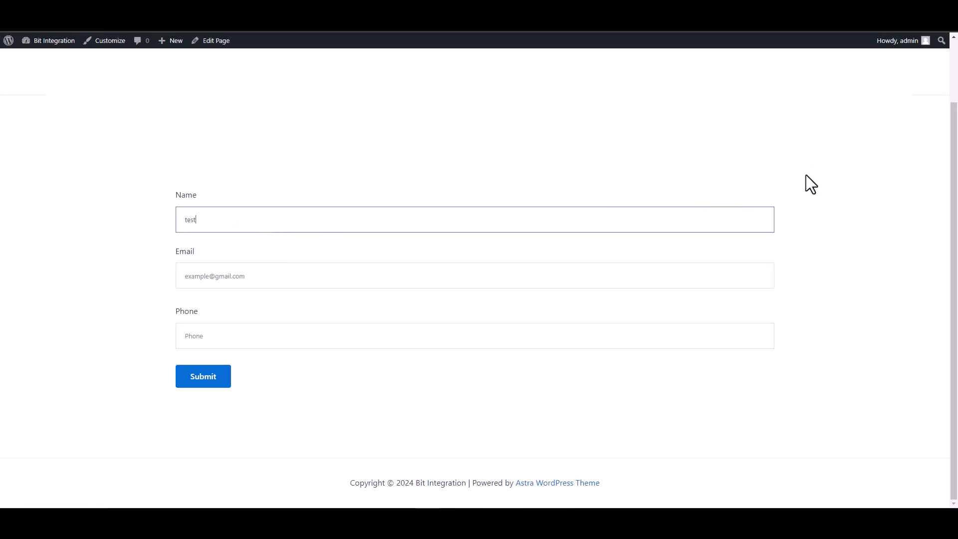
pyautogui.click(759, 276)
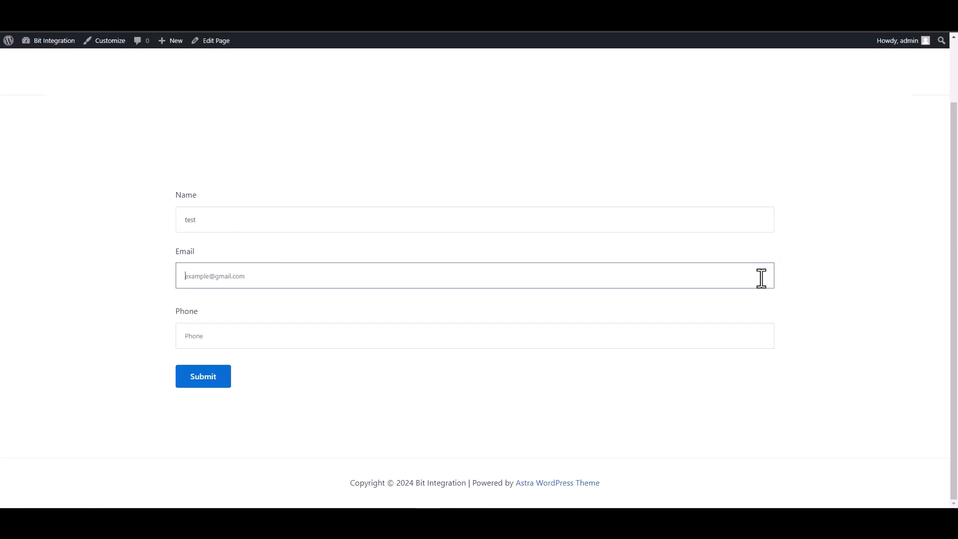
pyautogui.write('test@')
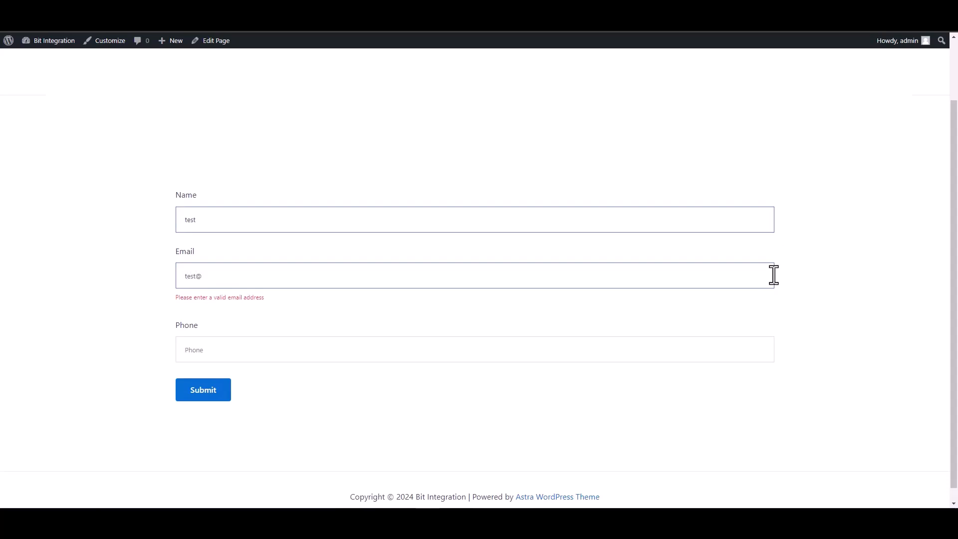
pyautogui.write('test.com')
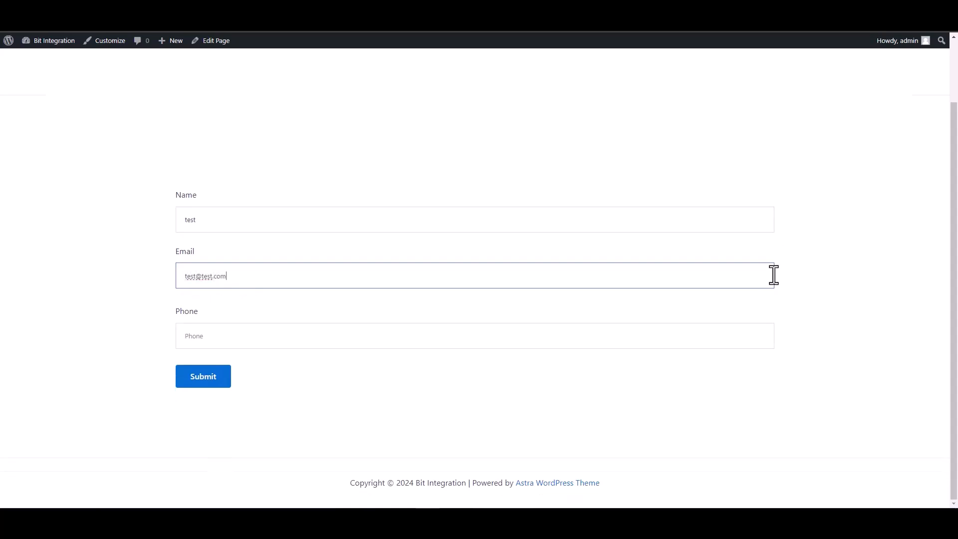
pyautogui.click(729, 337)
pyautogui.write('1234567')
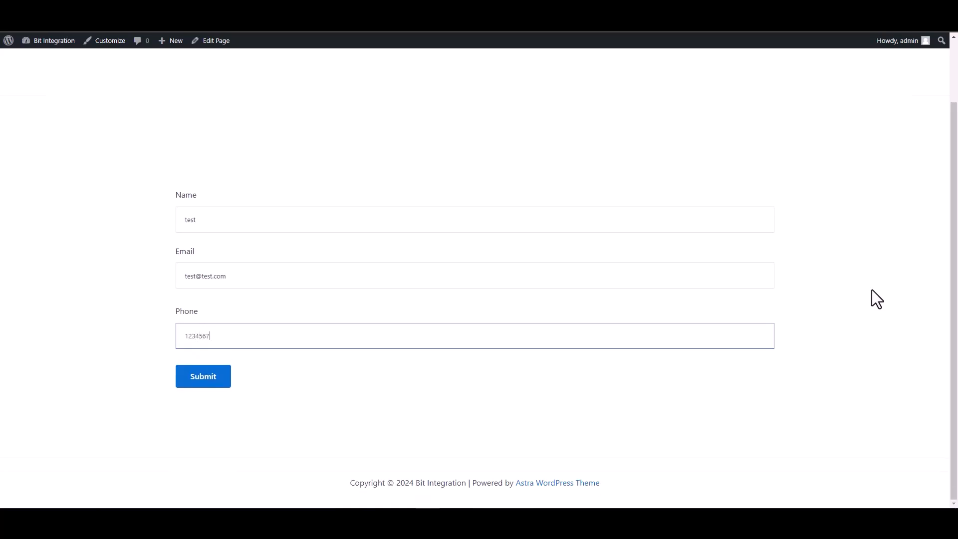
pyautogui.click(198, 380)
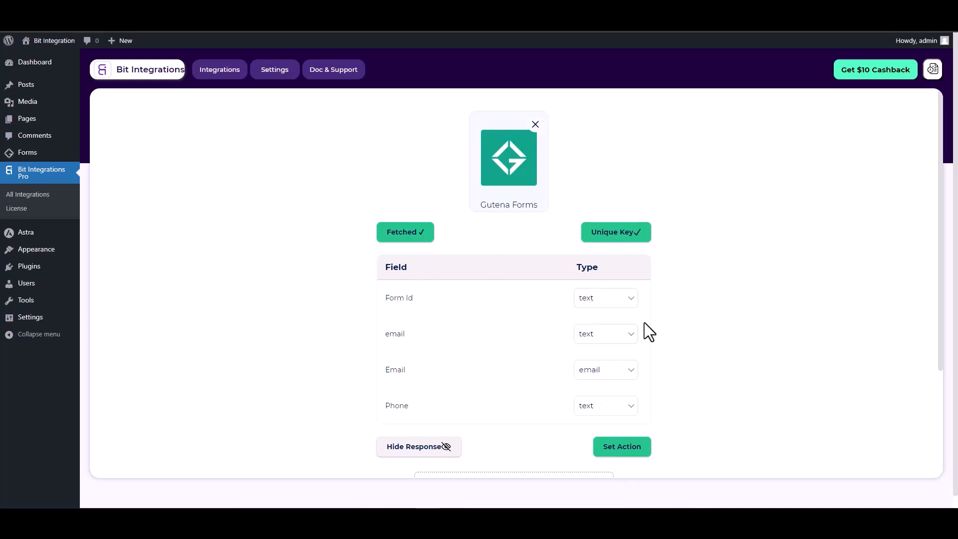
# Step: Move to action selection, search 'sales' and choose Salesforce as the action
pyautogui.scroll(-1, 645, 323)
pyautogui.click(626, 396)
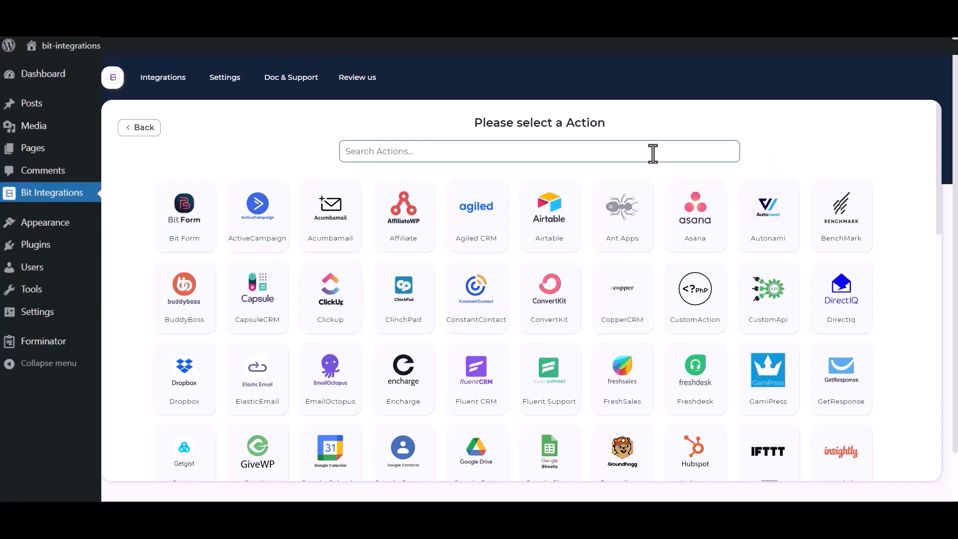
pyautogui.click(653, 151)
pyautogui.write('sales')
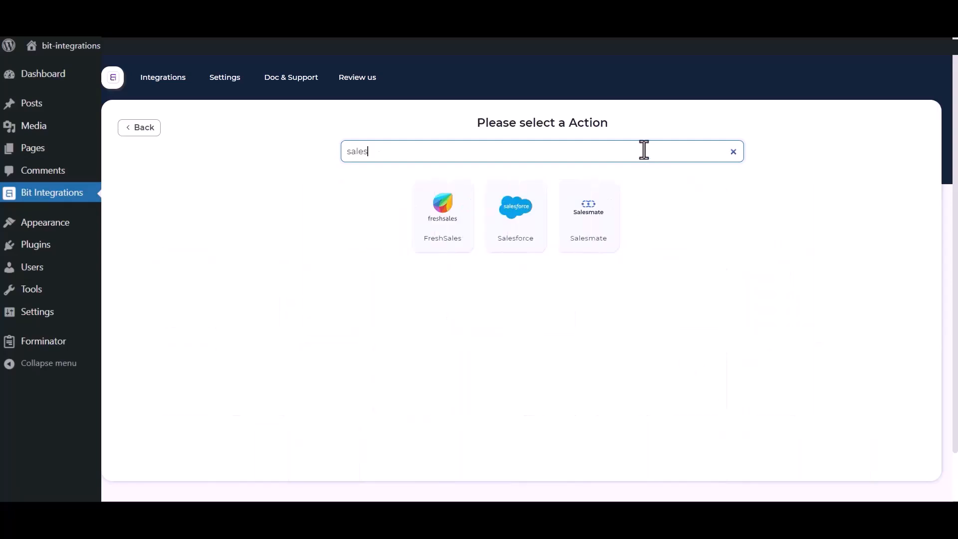
pyautogui.click(507, 232)
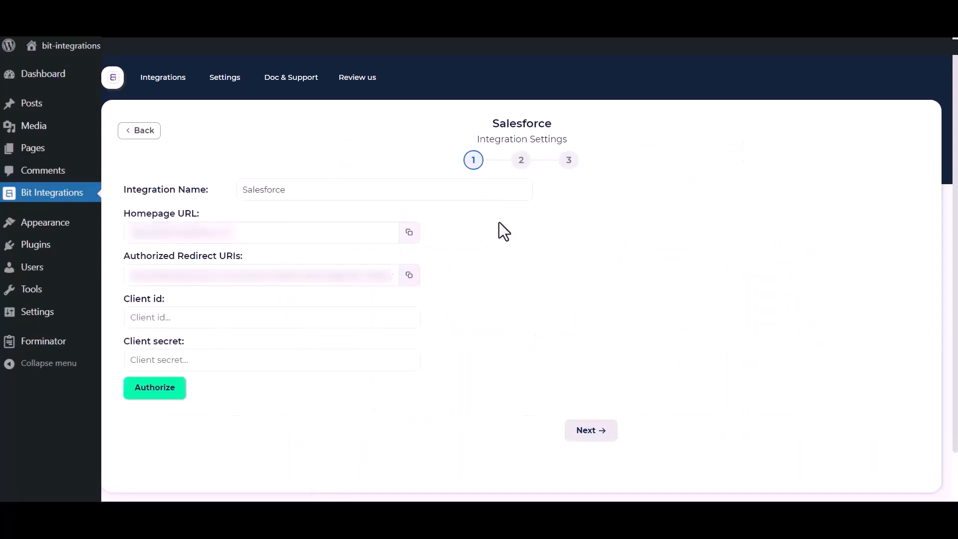
# Step: Highlight the Integration Name and Client secret fields in the Salesforce integration settings
pyautogui.moveTo(311, 188); pyautogui.dragTo(235, 189)
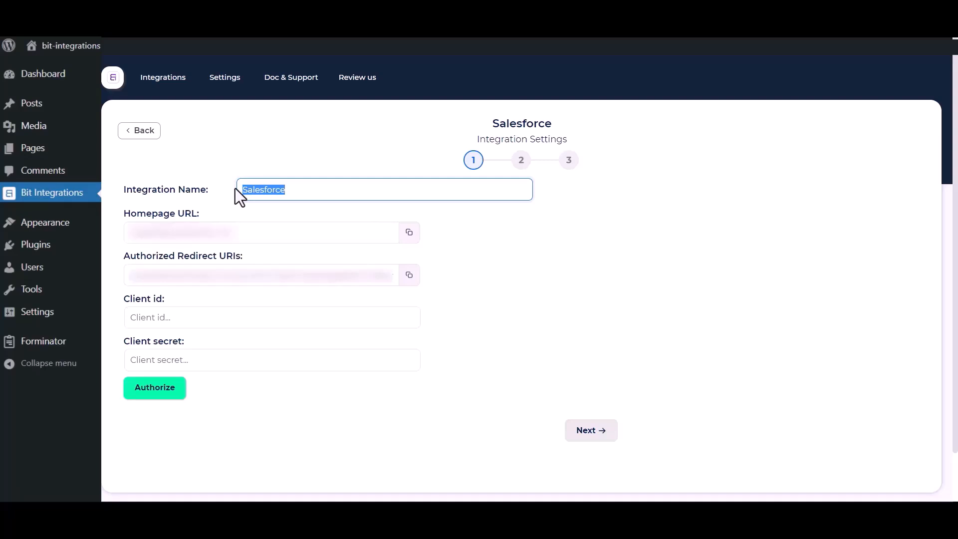
pyautogui.click(582, 349)
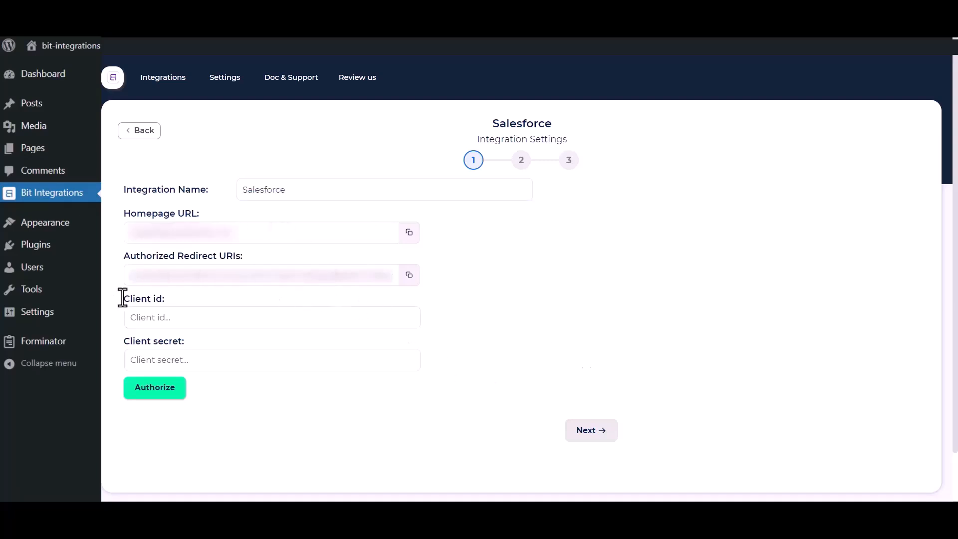
pyautogui.moveTo(125, 341); pyautogui.dragTo(169, 347)
pyautogui.click(511, 328)
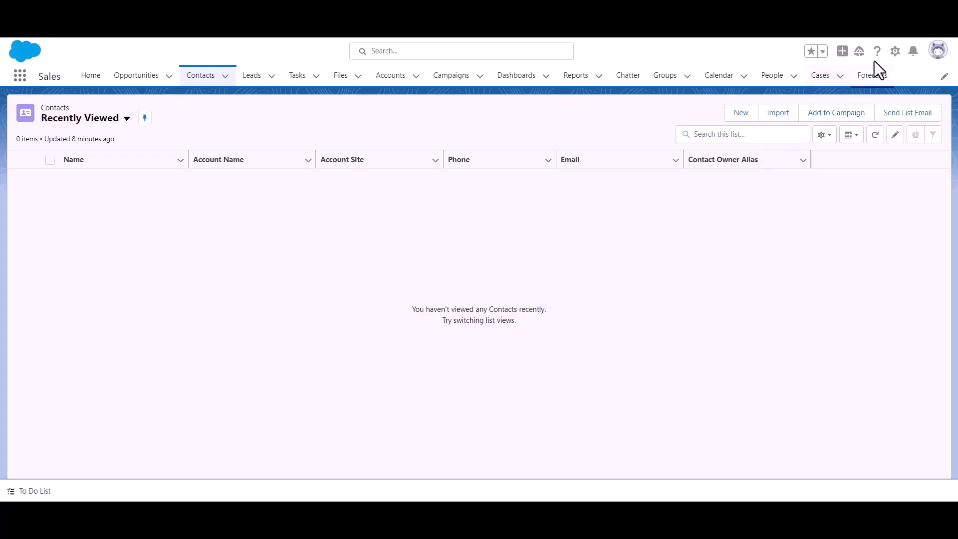
# Step: Open App Manager under Setup's Platform Tools > Apps and start a new connected app
pyautogui.click(895, 54)
pyautogui.click(865, 99)
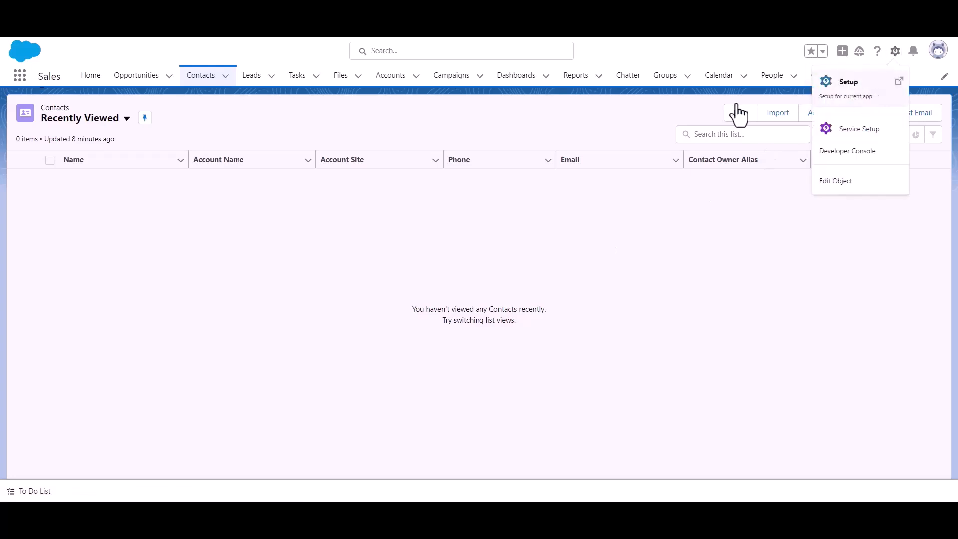
pyautogui.scroll(-3, 59, 214)
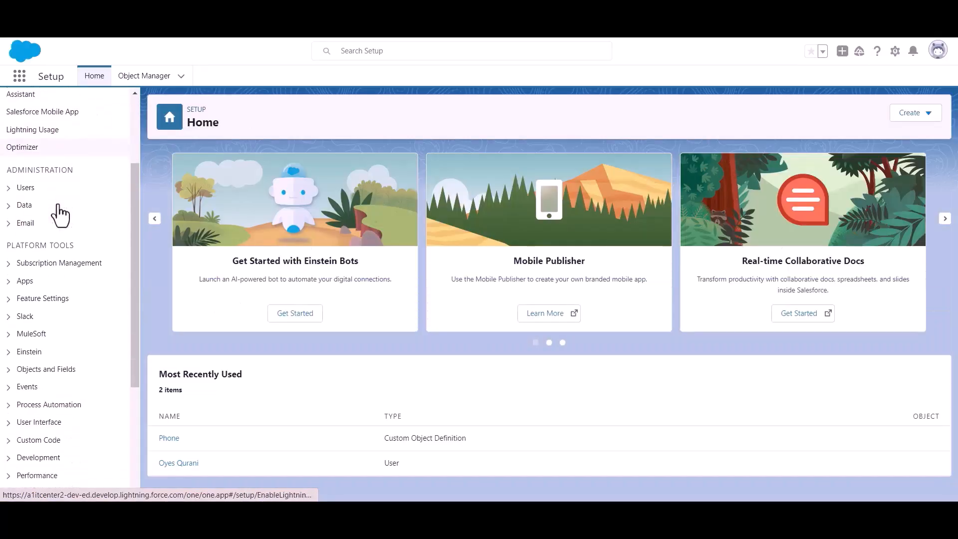
pyautogui.moveTo(7, 243); pyautogui.dragTo(98, 245)
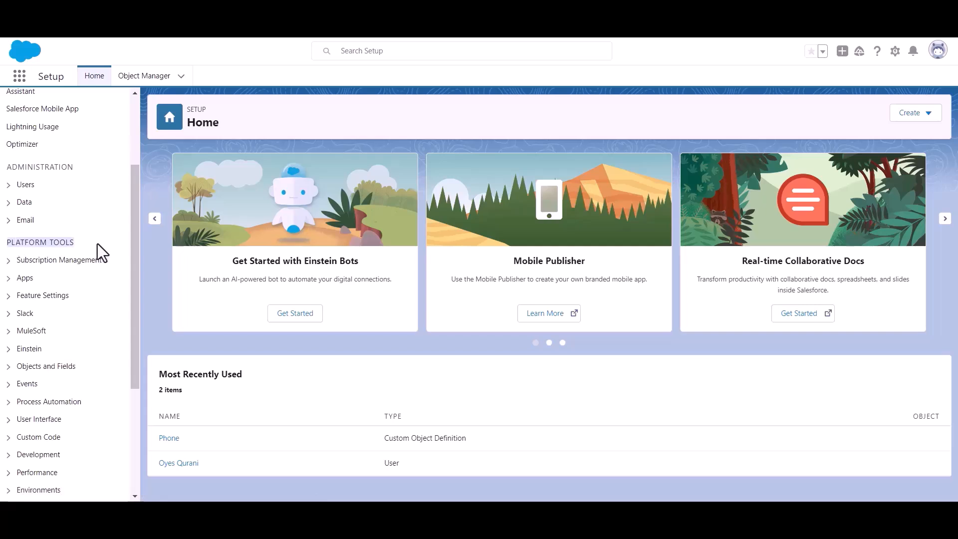
pyautogui.click(10, 278)
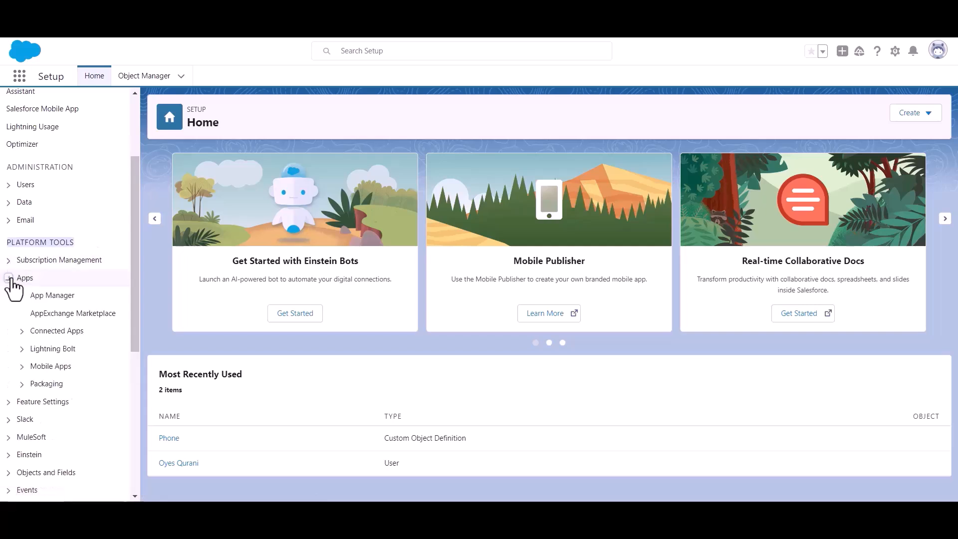
pyautogui.click(56, 299)
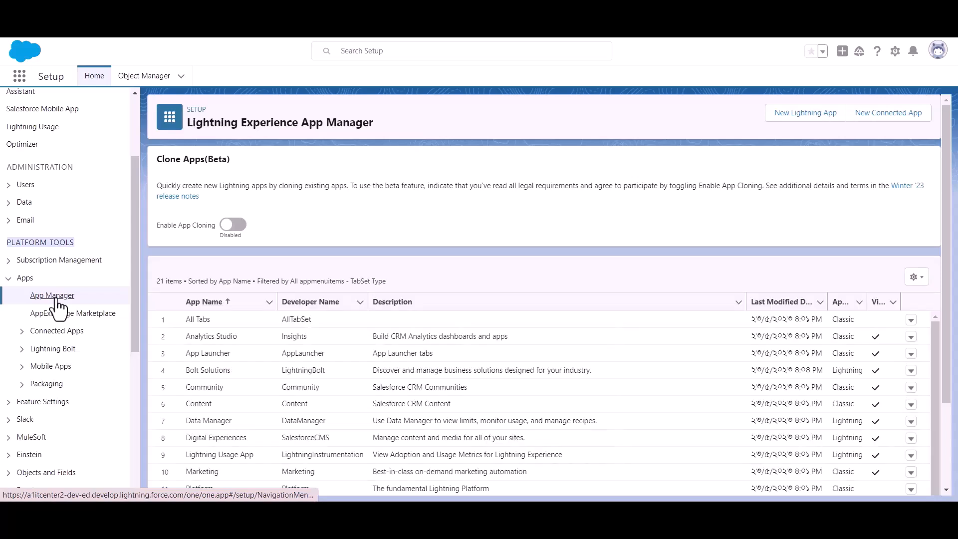
pyautogui.click(881, 125)
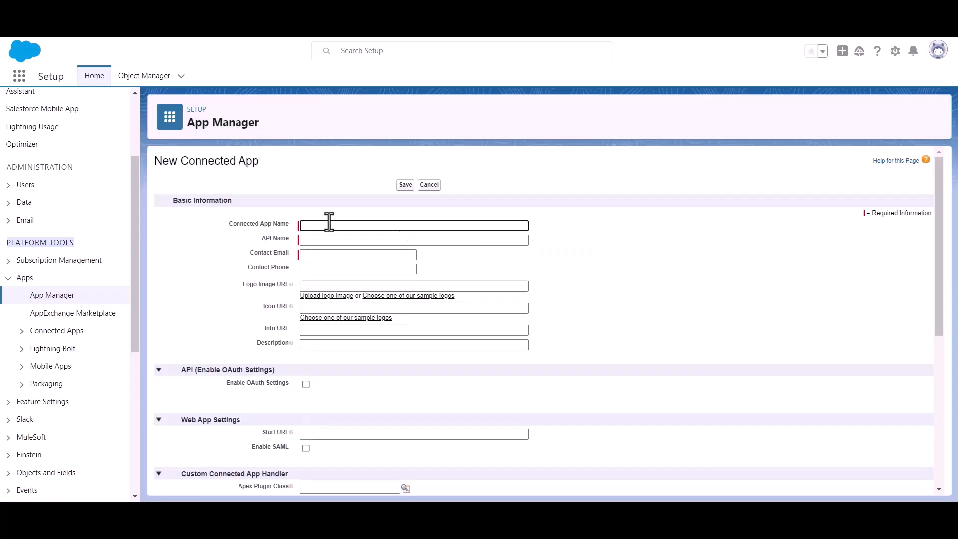
# Step: Name the connected app 'Bit Apps' and paste in the contact e-mail
pyautogui.write('Bit Apps')
pyautogui.click(335, 254)
pyautogui.hotkey('ctrl', 'v')
pyautogui.click(467, 259)
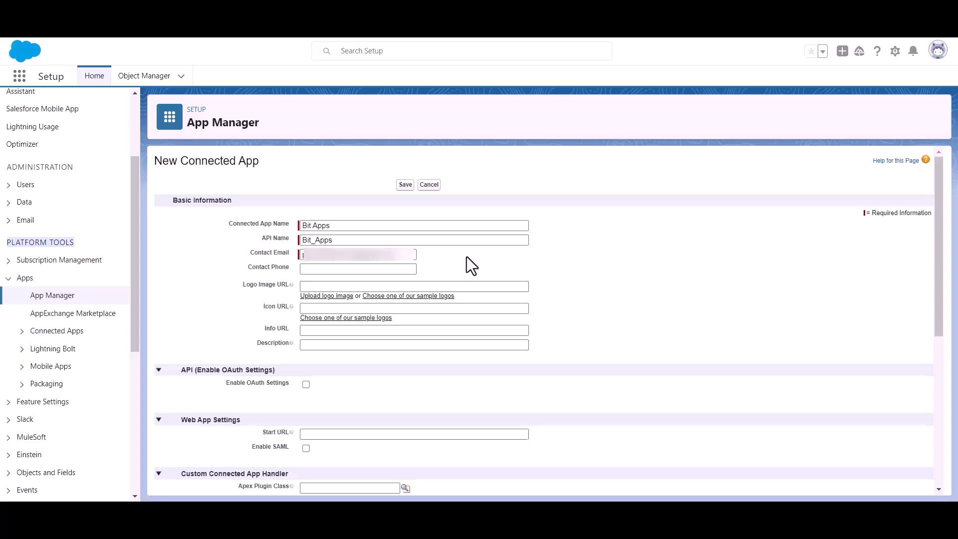
# Step: Enable OAuth Settings for the Bit Apps connected app
pyautogui.scroll(-1, 466, 257)
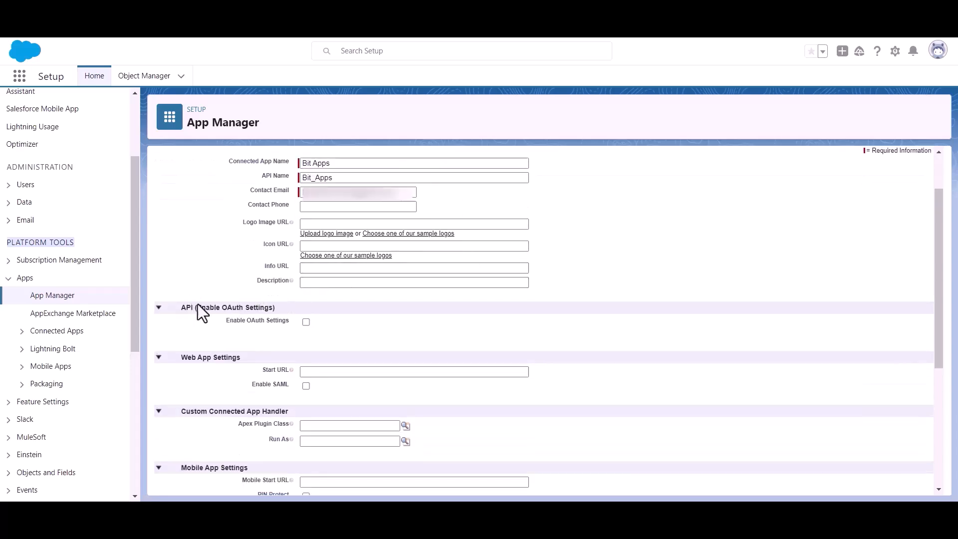
pyautogui.moveTo(196, 307); pyautogui.dragTo(290, 307)
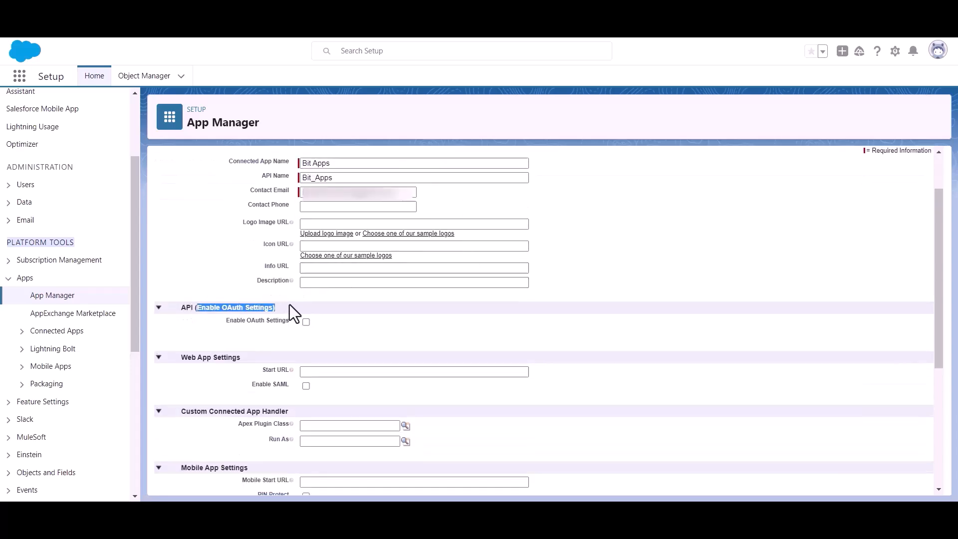
pyautogui.click(305, 331)
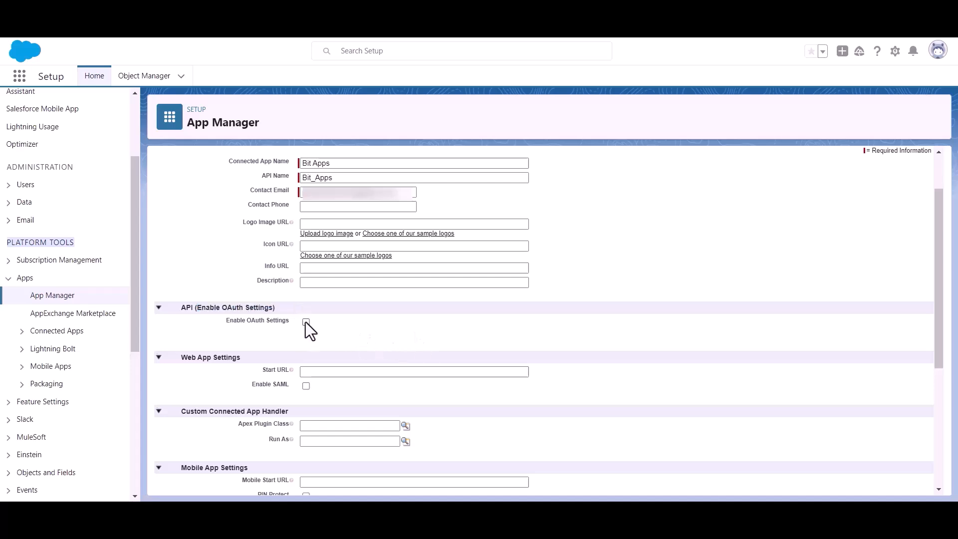
pyautogui.click(306, 322)
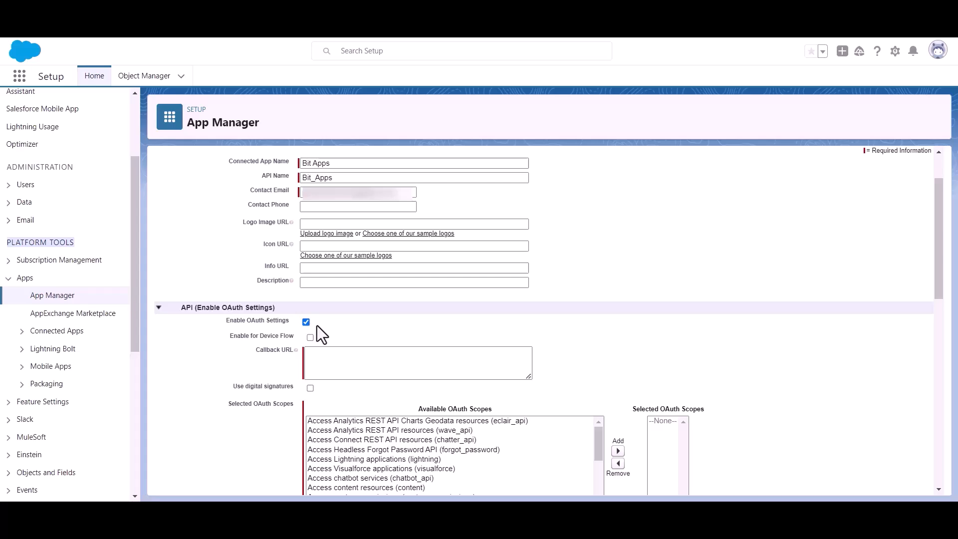
pyautogui.scroll(-1, 317, 326)
pyautogui.click(334, 294)
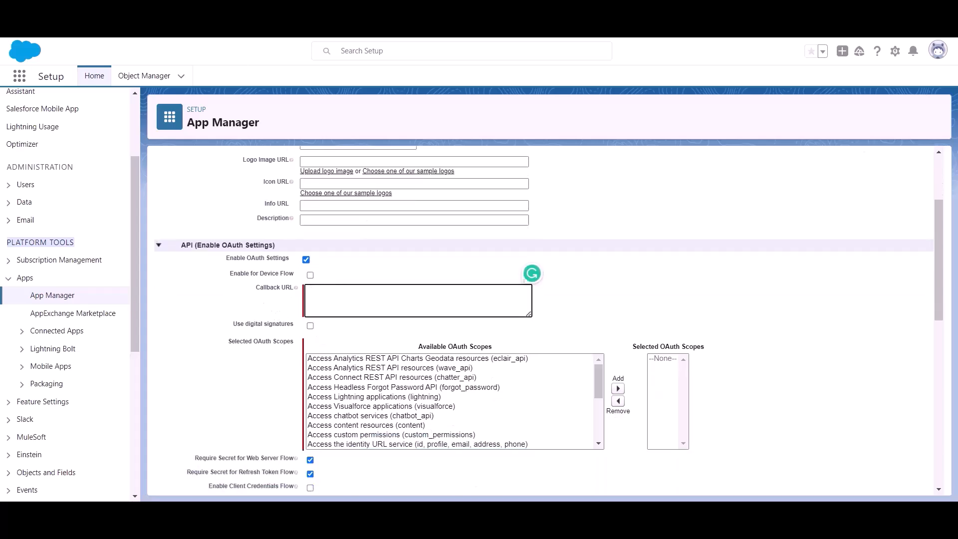
# Step: Copy the Authorized Redirect URI from Bit Integrations' Salesforce settings
pyautogui.click(210, 15)
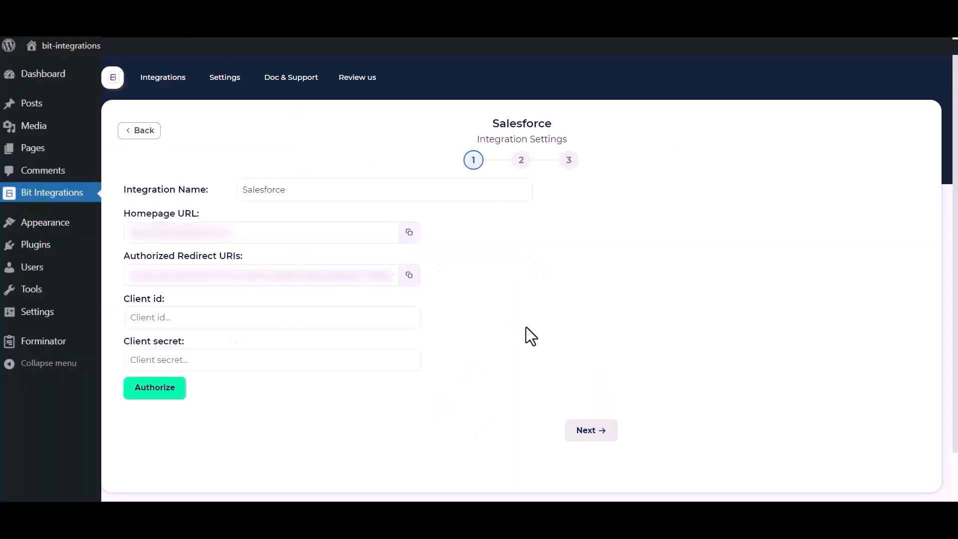
pyautogui.click(408, 276)
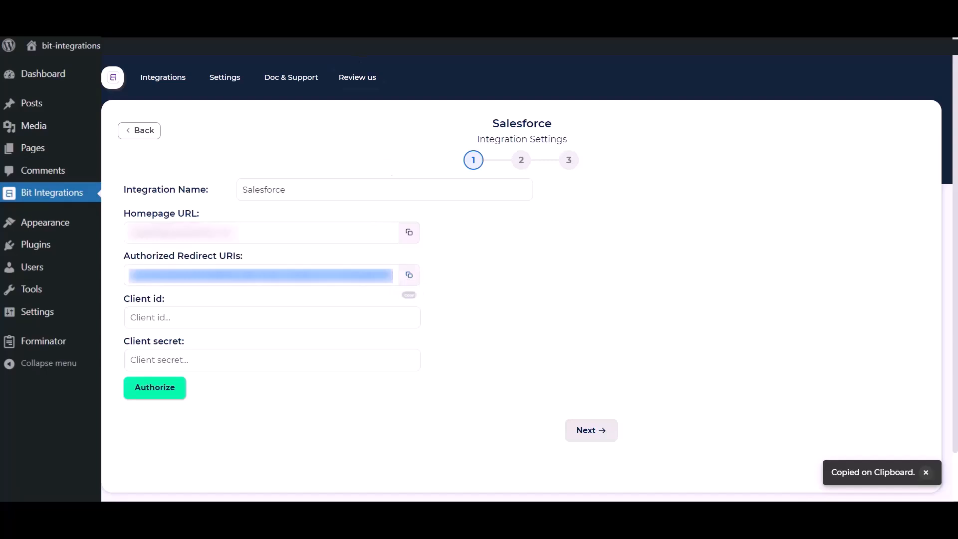
pyautogui.click(319, 15)
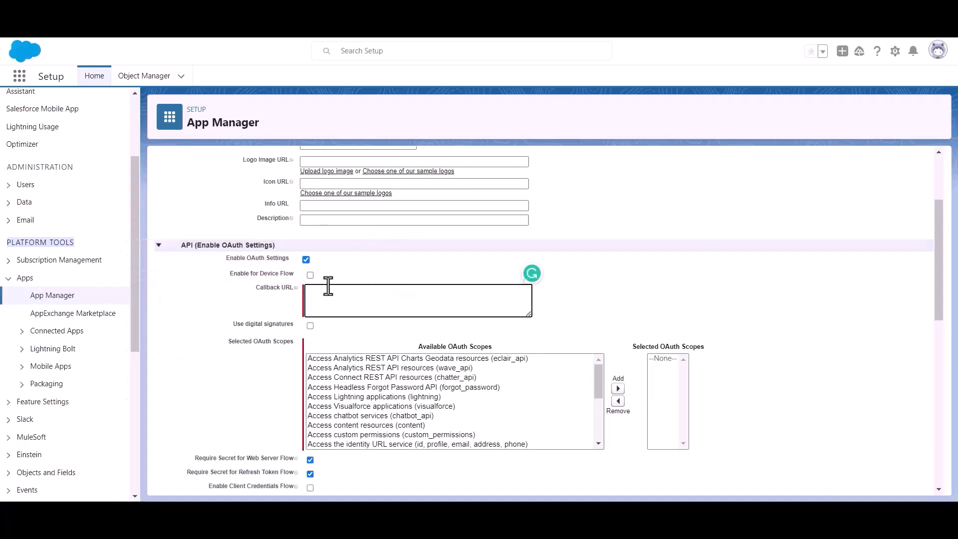
# Step: Paste the redirect URI as the callback URL and add the Full access (full) scope
pyautogui.hotkey('ctrl', 'v')
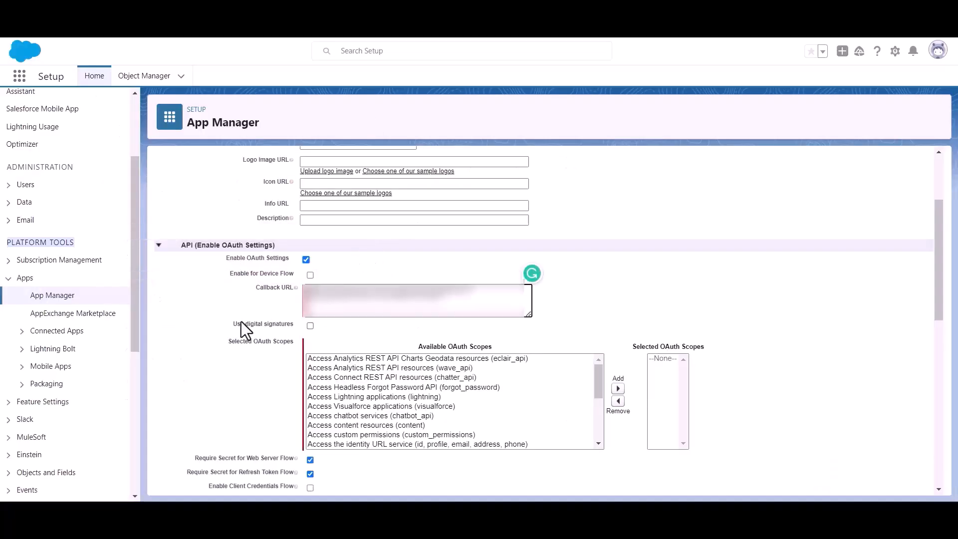
pyautogui.moveTo(225, 343); pyautogui.dragTo(258, 346)
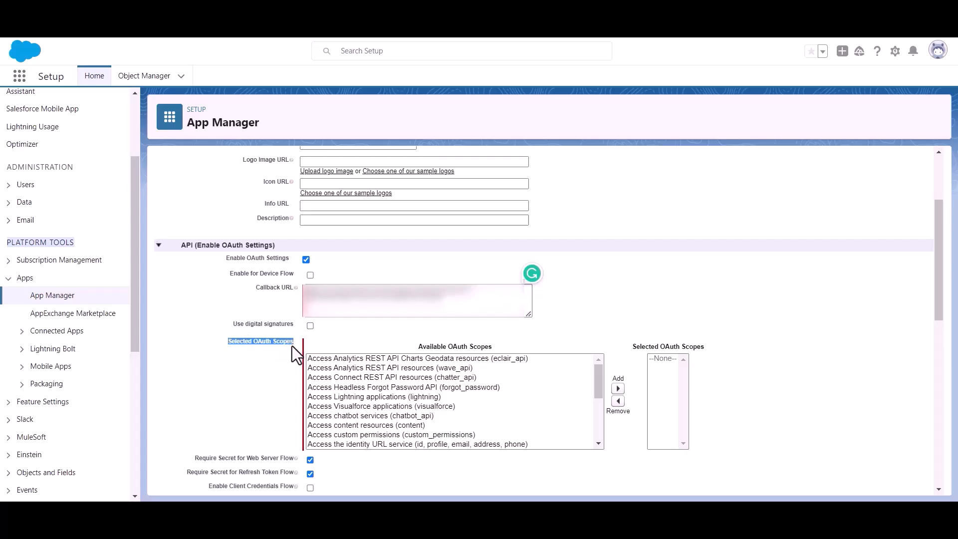
pyautogui.scroll(-6, 429, 408)
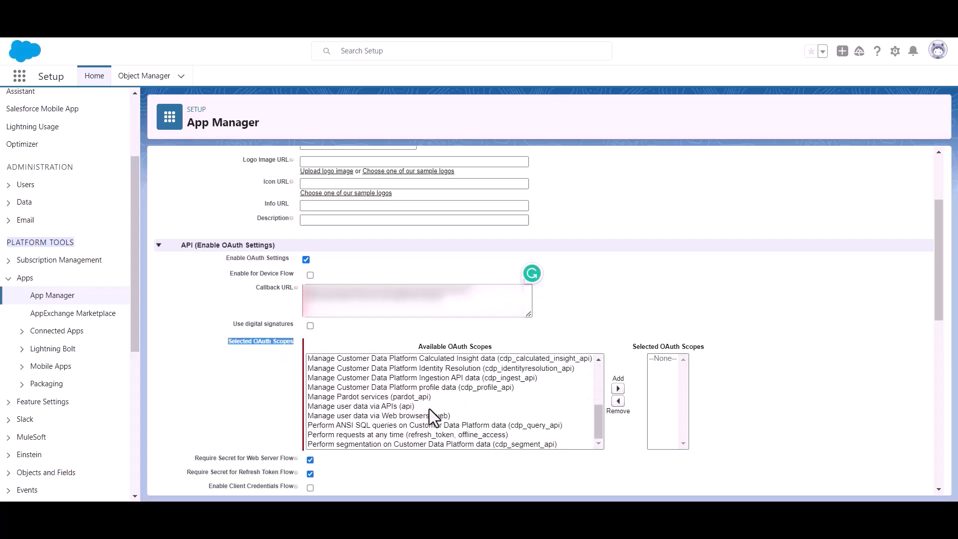
pyautogui.scroll(2, 423, 402)
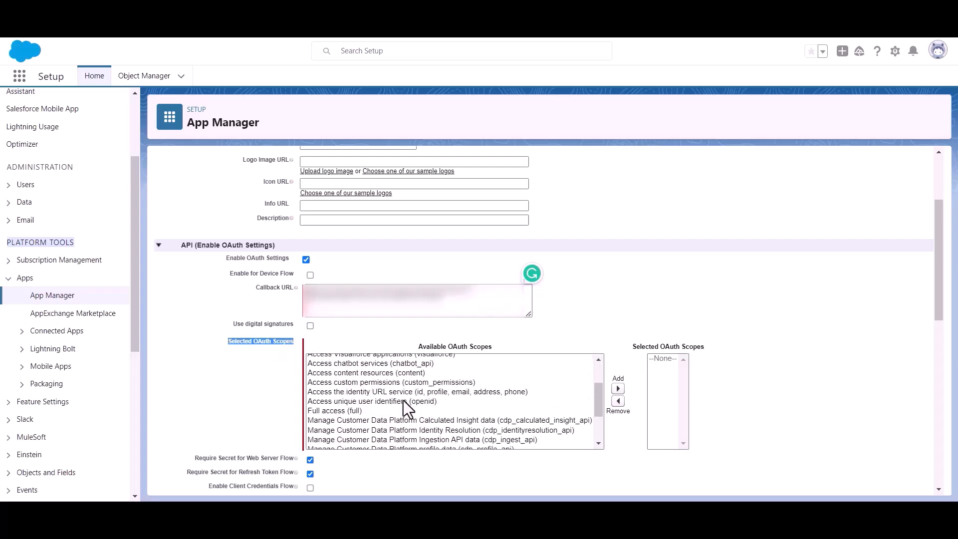
pyautogui.click(322, 410)
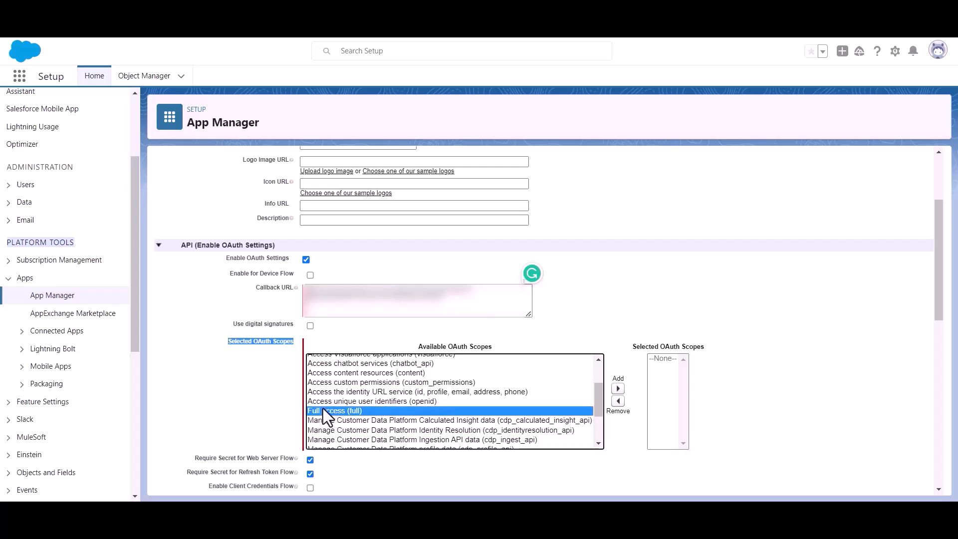
pyautogui.click(618, 388)
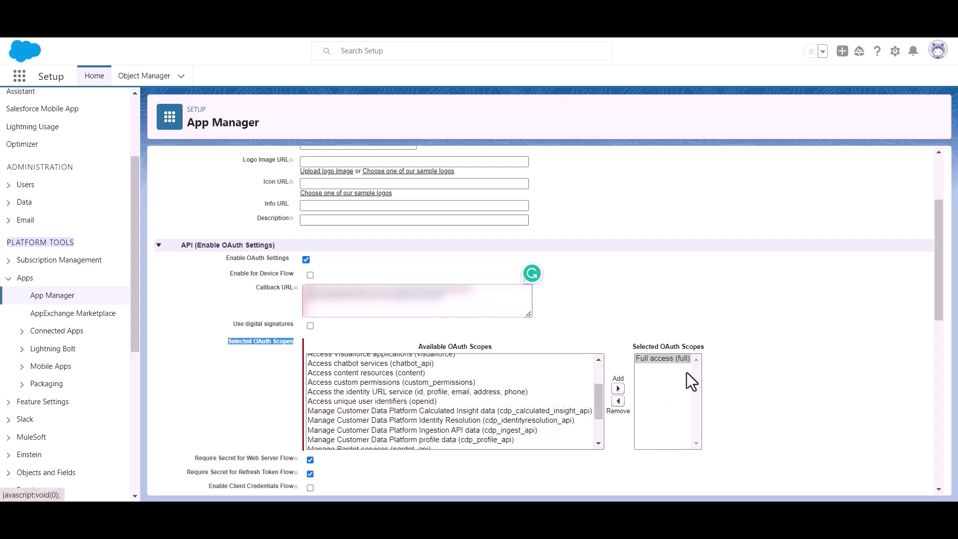
# Step: Save the Bit Apps connected app
pyautogui.scroll(-5, 477, 360)
pyautogui.scroll(-9, 324, 366)
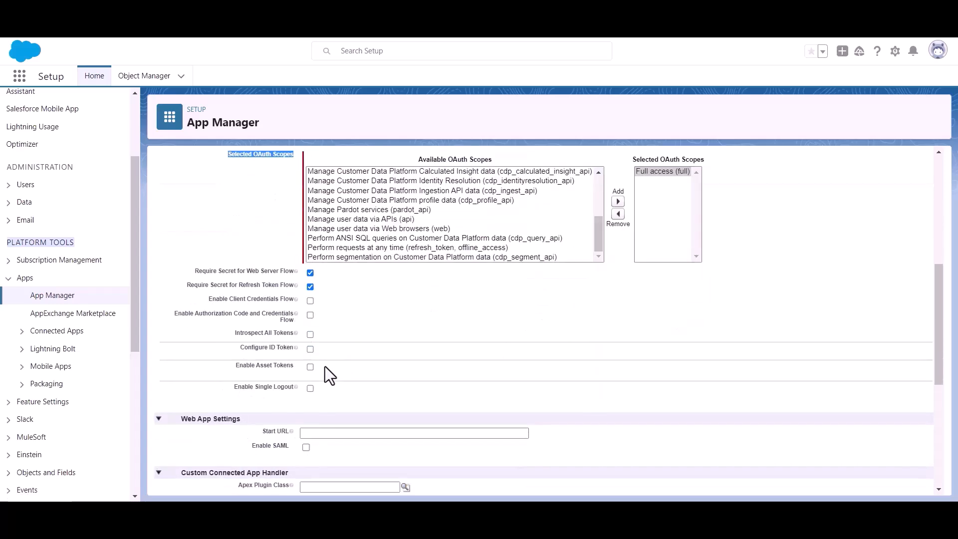
pyautogui.click(405, 468)
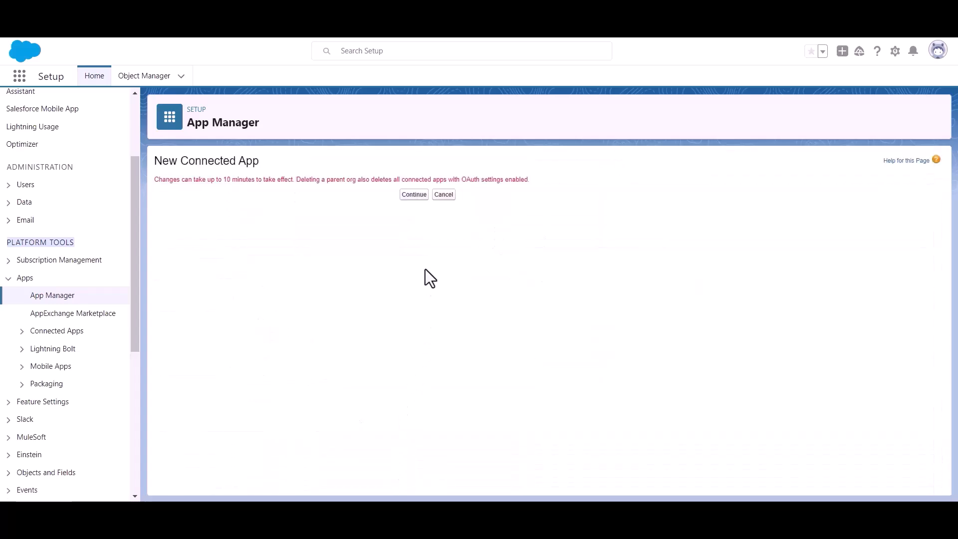
# Step: Continue past the 10-minute propagation notice and review the Bit Apps connected app details
pyautogui.click(405, 196)
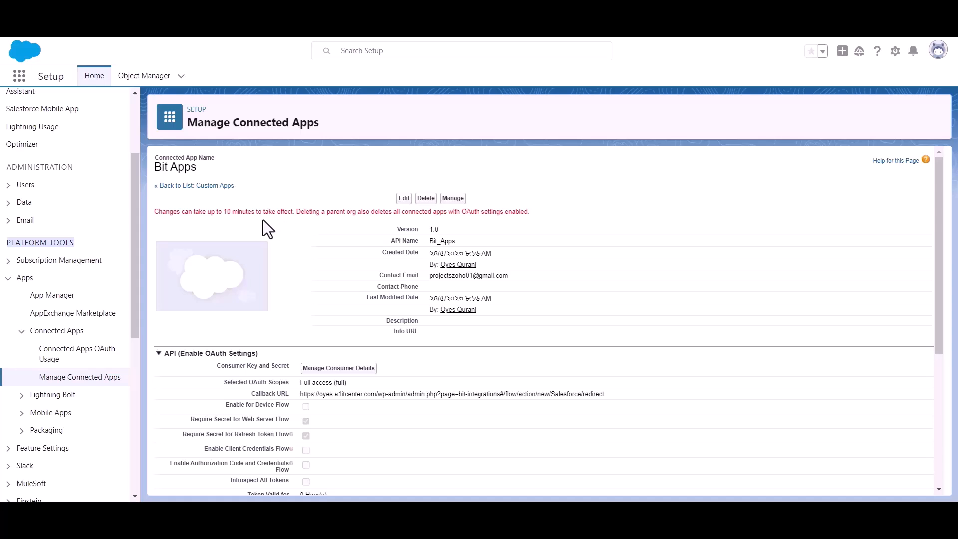
pyautogui.tripleClick(245, 213)
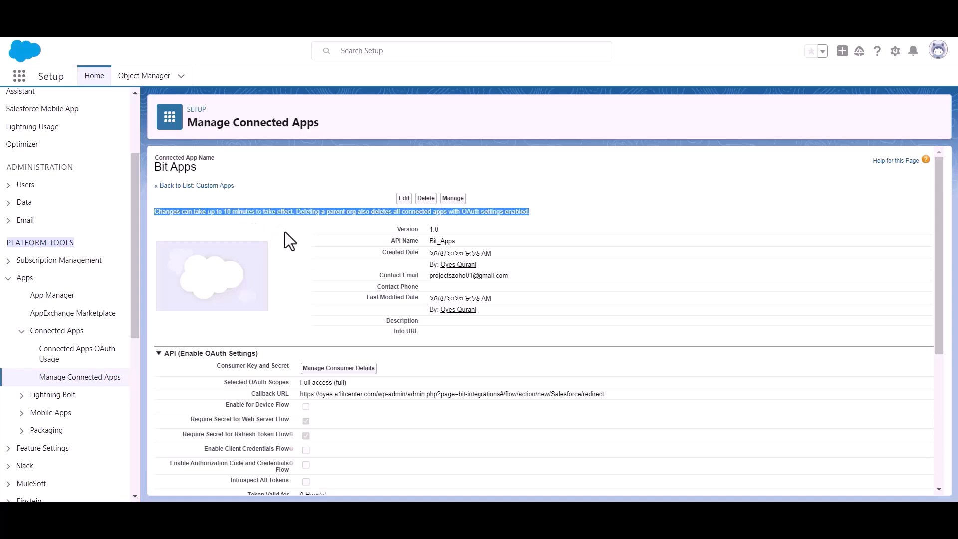
pyautogui.click(303, 219)
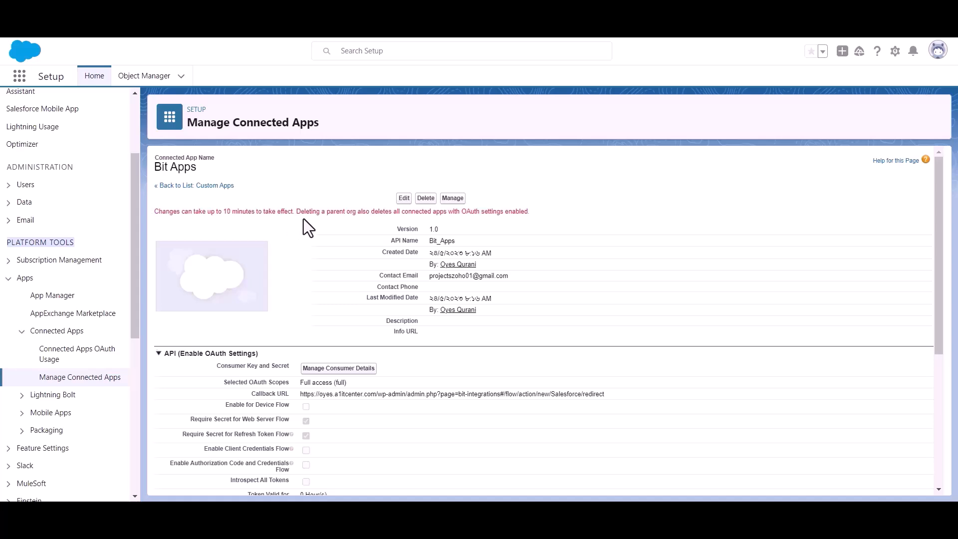
pyautogui.scroll(-1, 303, 219)
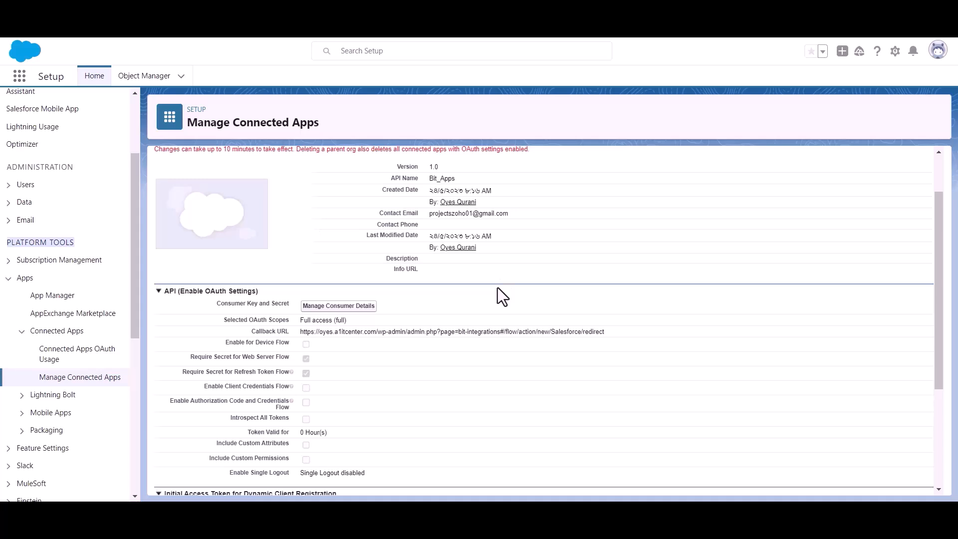
# Step: Open Manage Consumer Details and pass identity verification with the emailed code
pyautogui.click(337, 307)
pyautogui.click(455, 366)
pyautogui.click(497, 313)
pyautogui.click(494, 356)
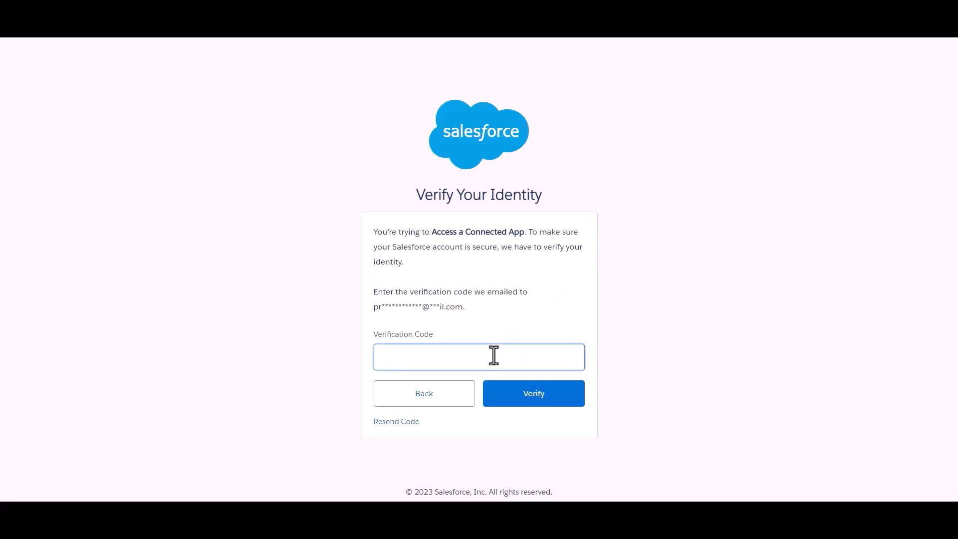
pyautogui.hotkey('ctrl', 'v')
pyautogui.click(515, 323)
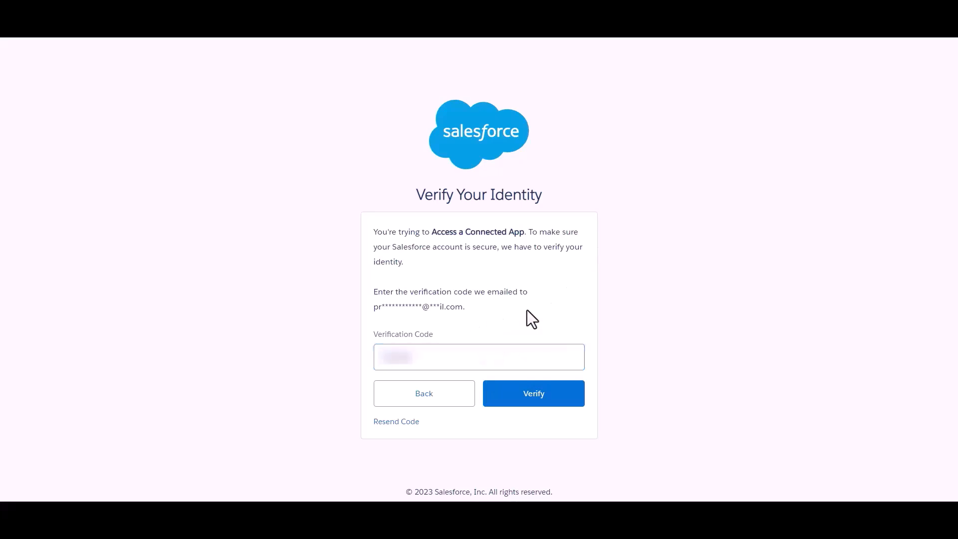
pyautogui.click(541, 399)
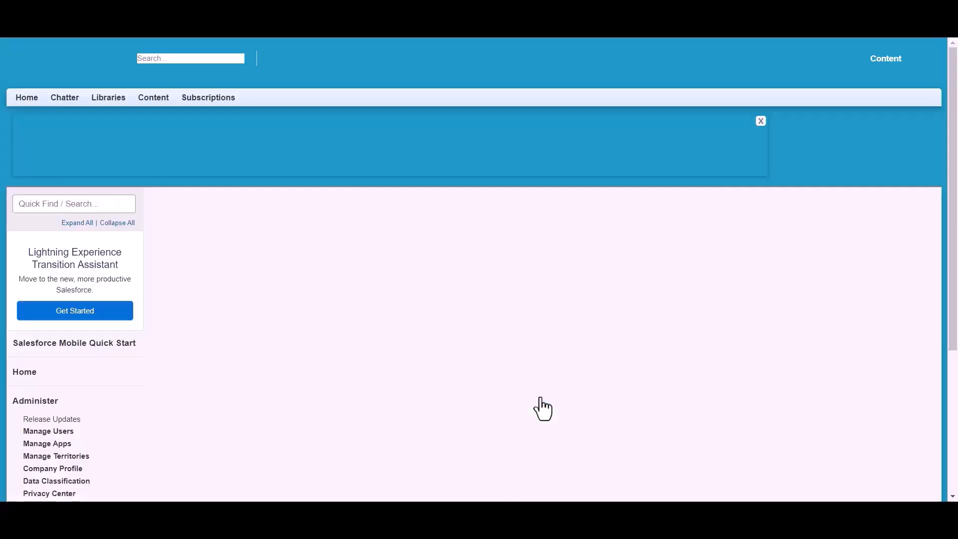
# Step: Review the Bit Apps Consumer Key and Consumer Secret
pyautogui.scroll(-2, 451, 247)
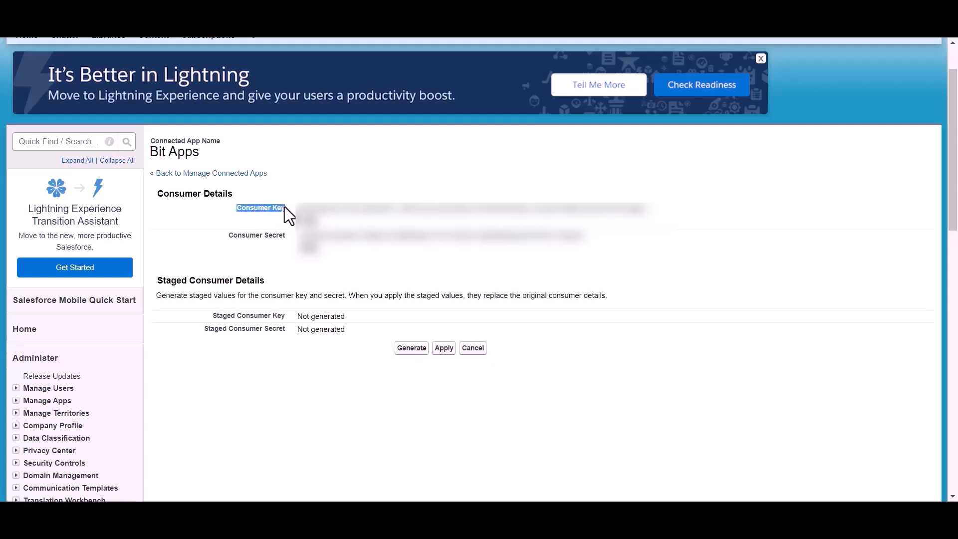
pyautogui.moveTo(227, 235); pyautogui.dragTo(288, 237)
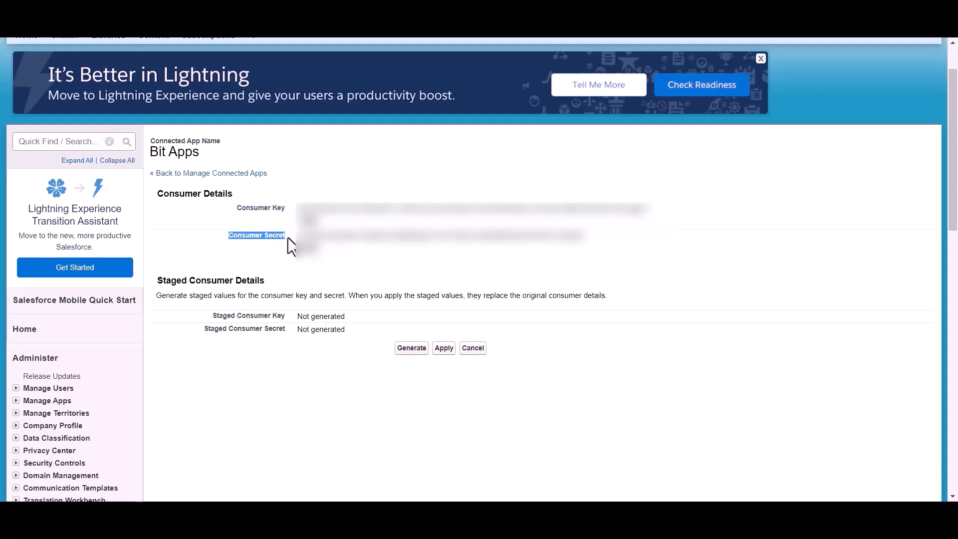
pyautogui.click(341, 262)
pyautogui.scroll(1, 341, 261)
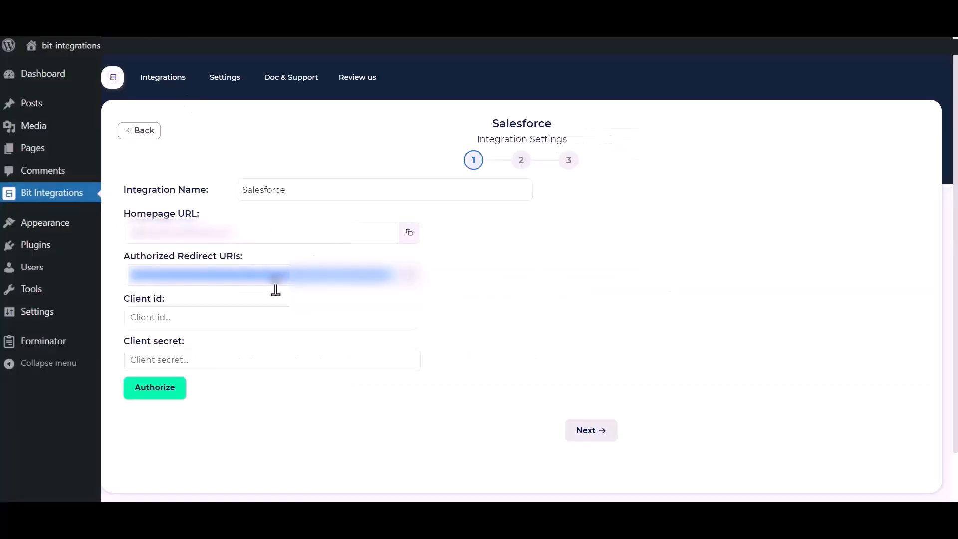
# Step: Paste the consumer key and secret as Client id and Client secret in Bit Integrations
pyautogui.click(234, 314)
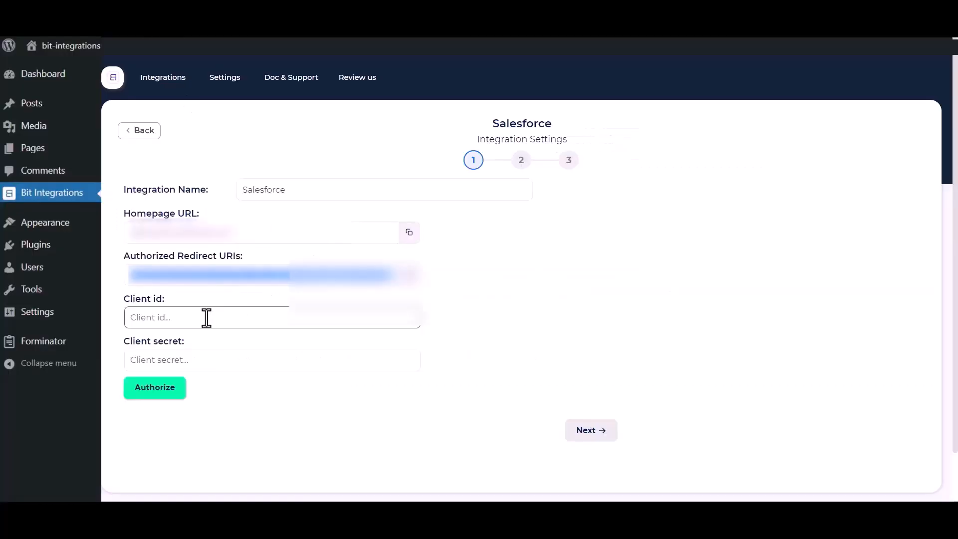
pyautogui.hotkey('ctrl', 'v')
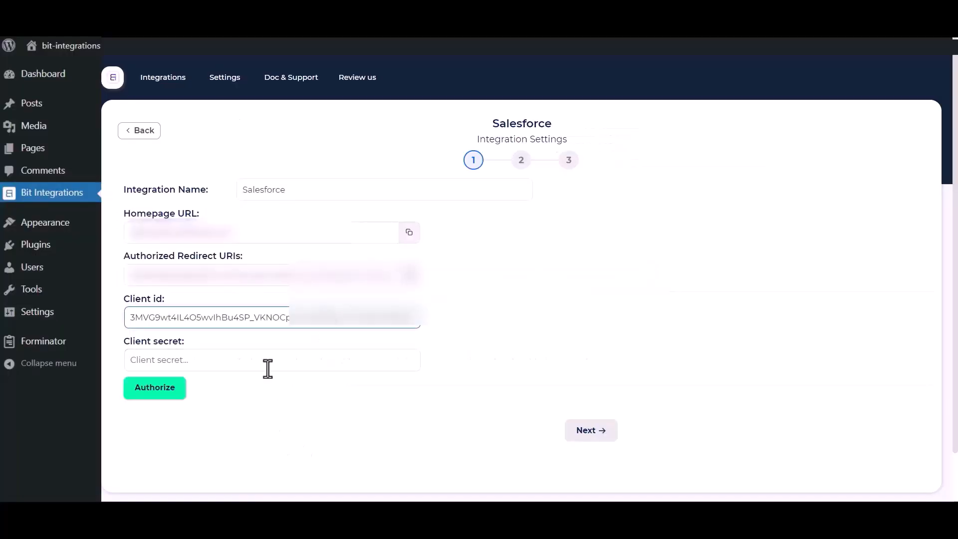
pyautogui.click(272, 358)
pyautogui.hotkey('ctrl', 'v')
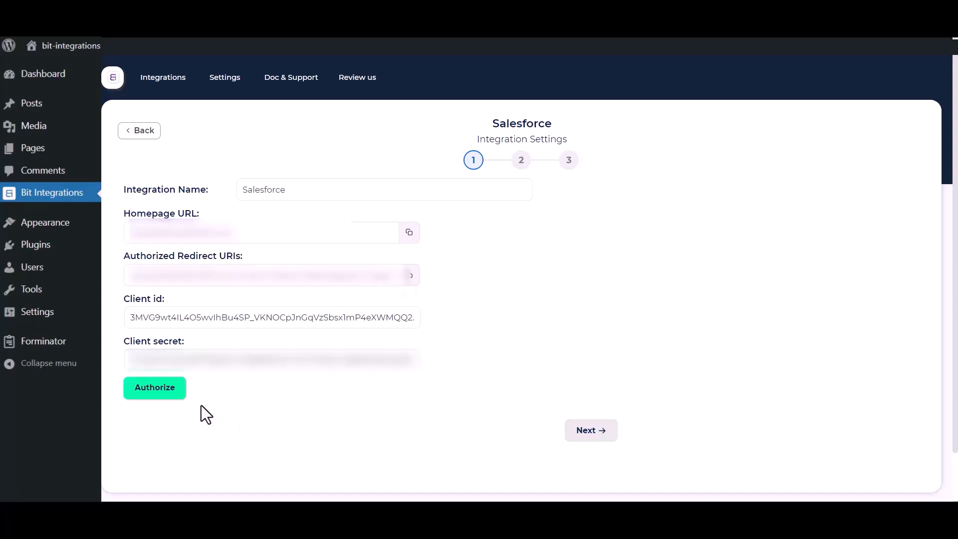
# Step: Authorize the Salesforce connection and allow access in the Salesforce popup
pyautogui.click(141, 389)
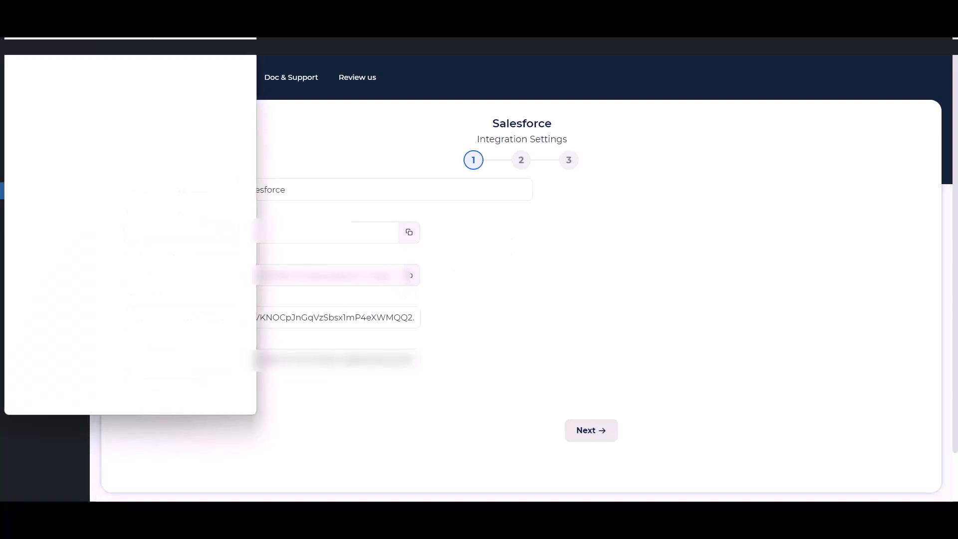
pyautogui.scroll(-5, 148, 247)
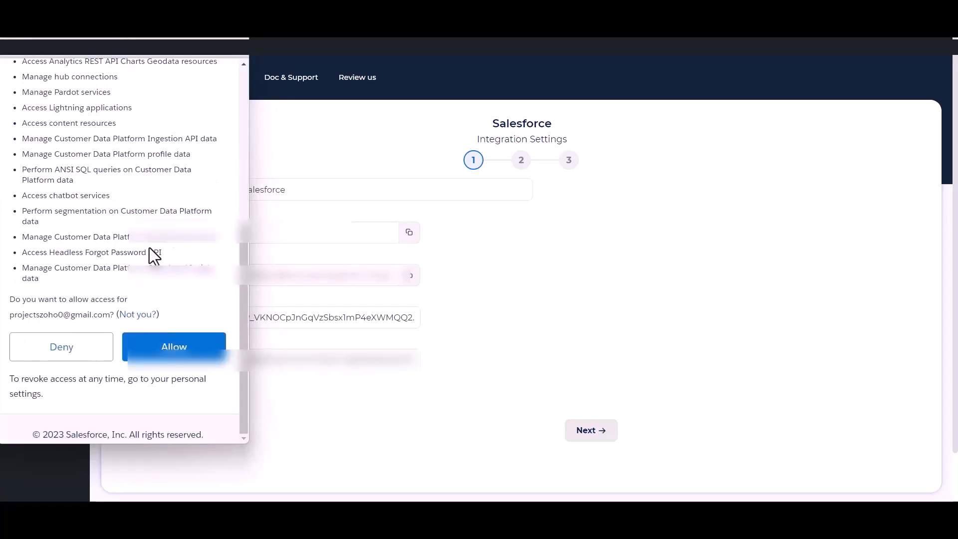
pyautogui.click(173, 348)
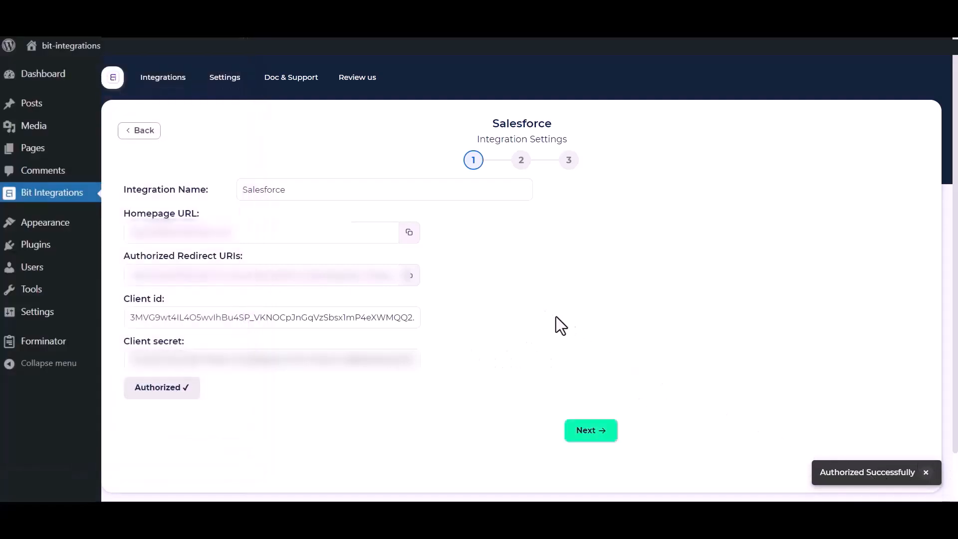
# Step: Choose the Create lead action and map the form's Name to Last Name and Email to Email
pyautogui.click(599, 441)
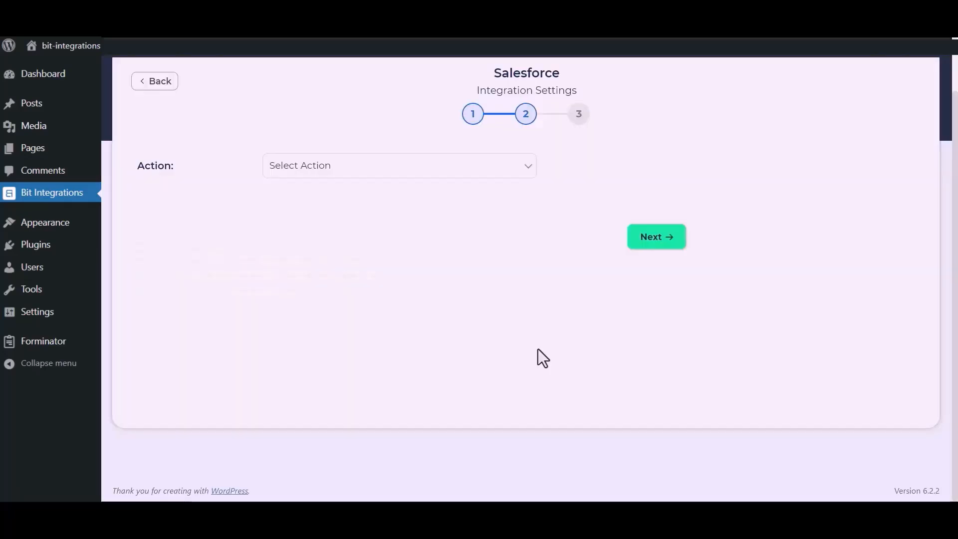
pyautogui.click(474, 172)
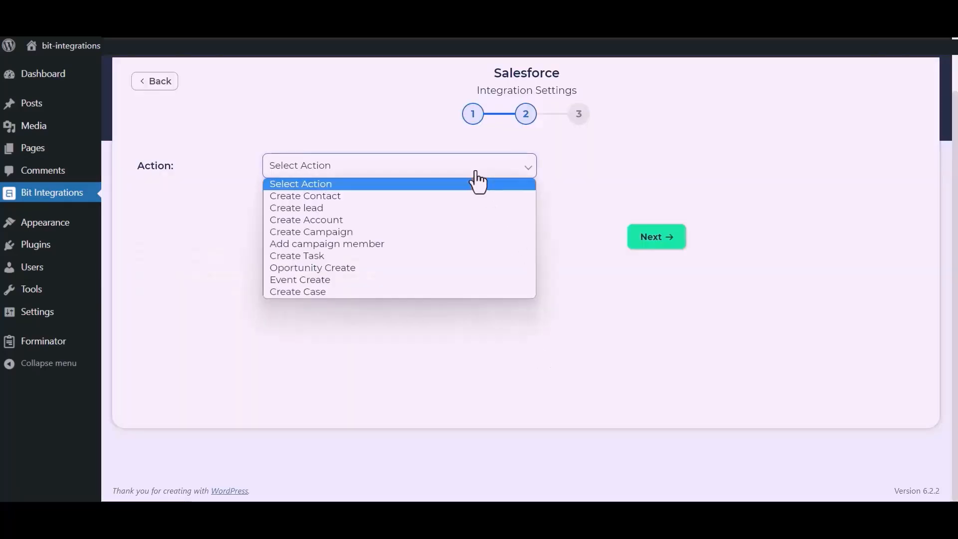
pyautogui.click(334, 210)
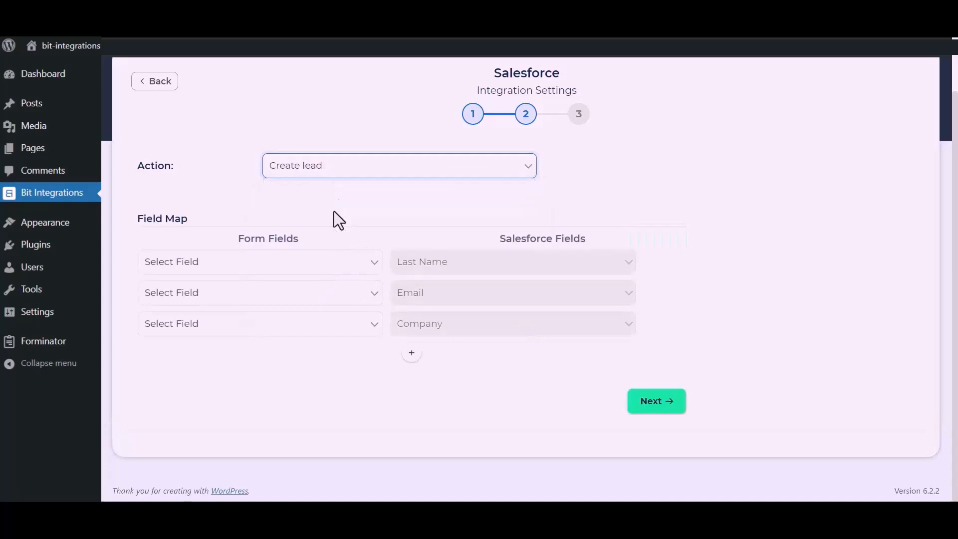
pyautogui.click(316, 266)
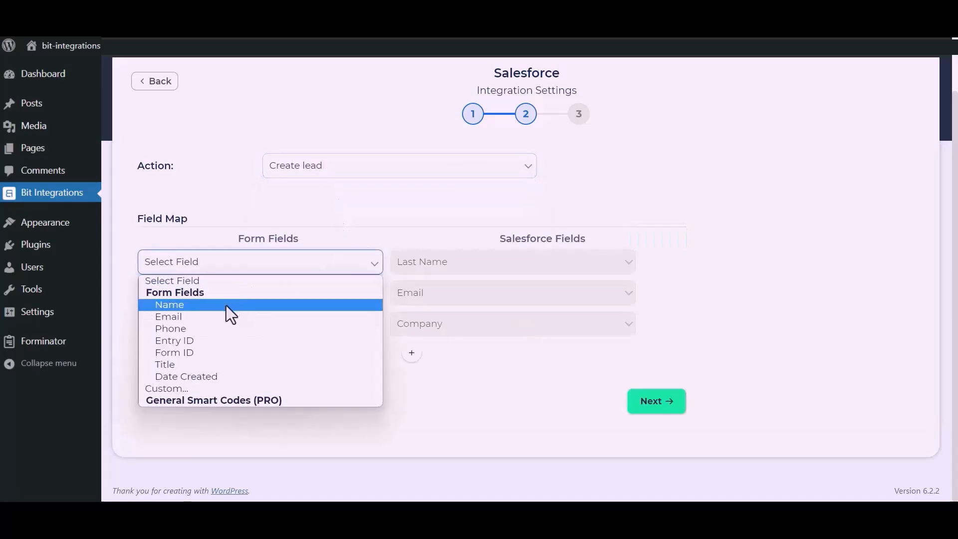
pyautogui.click(226, 305)
pyautogui.click(252, 299)
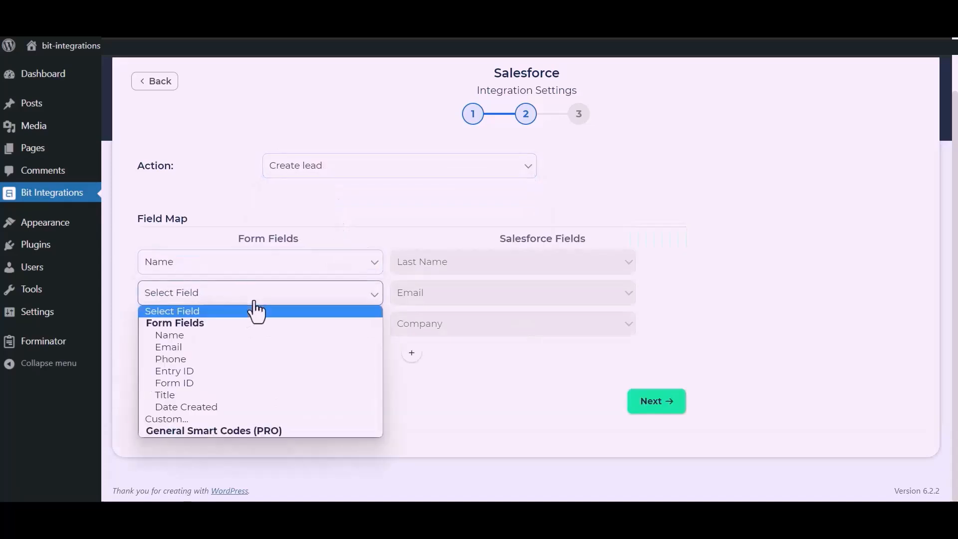
pyautogui.click(199, 345)
# Step: Set the Company field to the custom value 'Bit Apps'
pyautogui.click(228, 332)
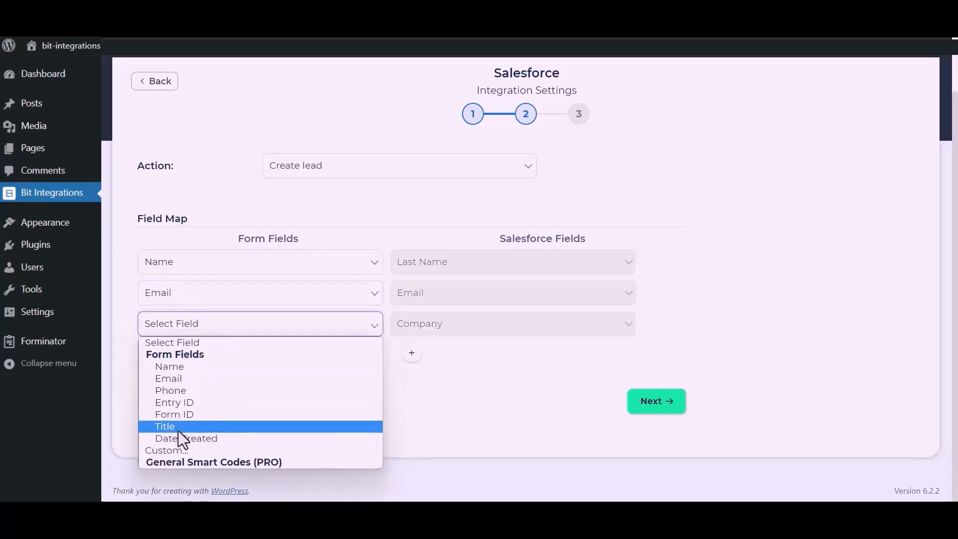
pyautogui.click(171, 449)
pyautogui.click(336, 331)
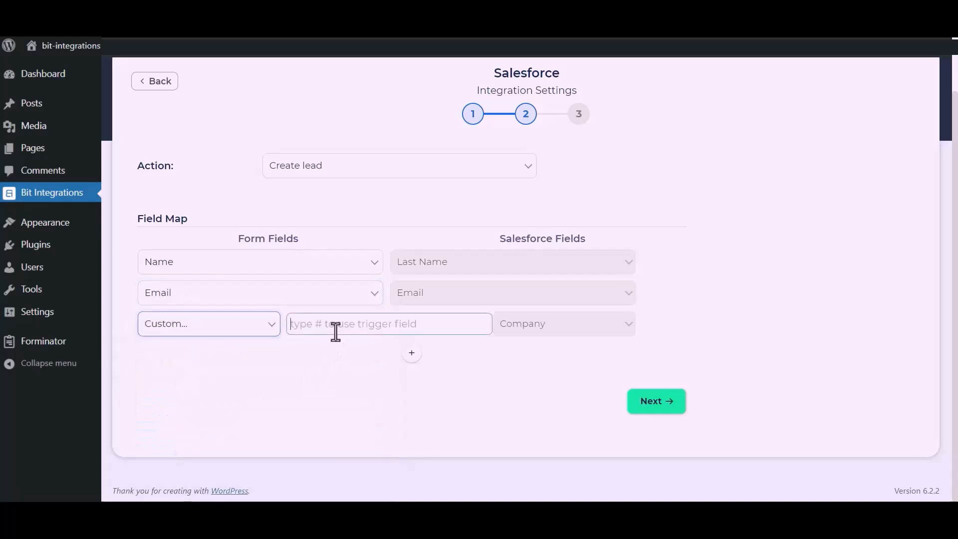
pyautogui.write('Bit Apps')
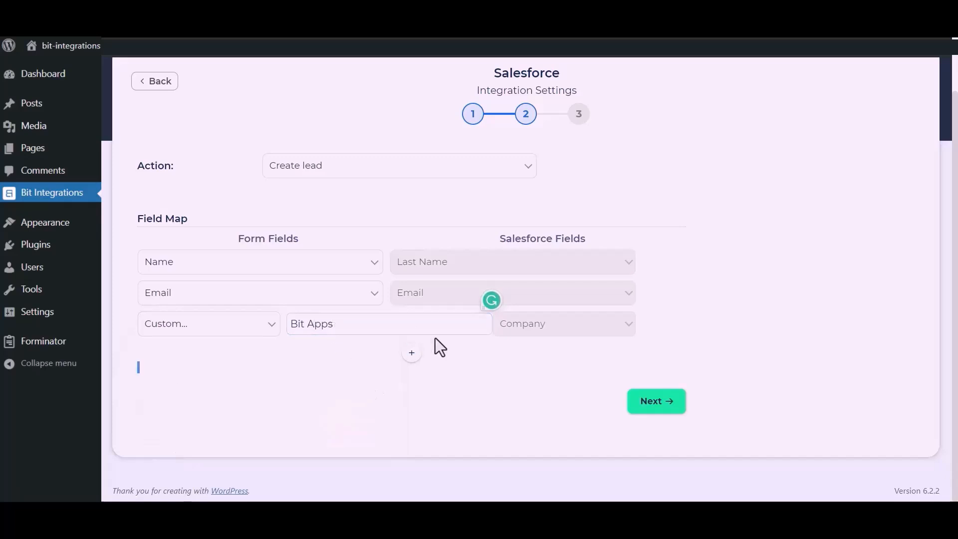
# Step: Add a mapping row sending the form's Phone to the Salesforce Phone field, then continue
pyautogui.doubleClick(412, 353)
pyautogui.click(310, 358)
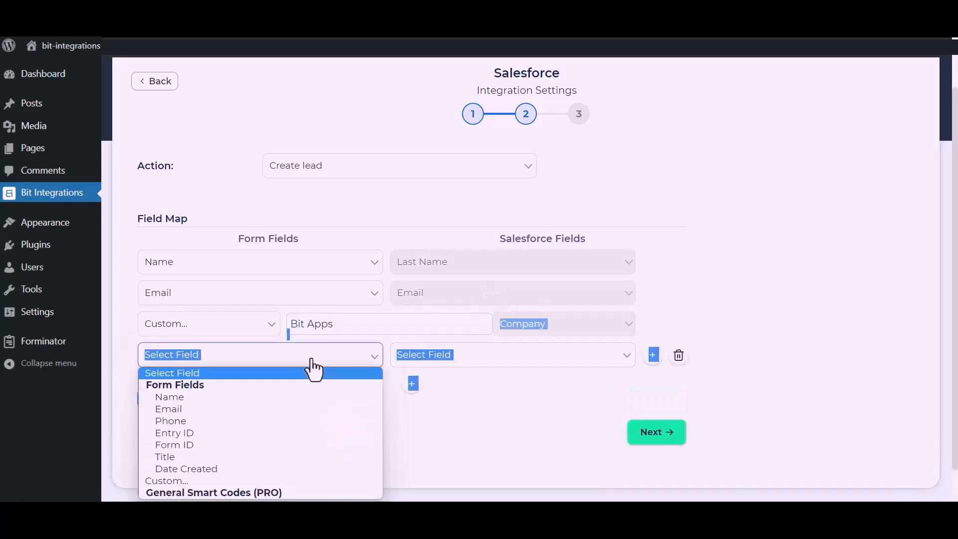
pyautogui.click(172, 420)
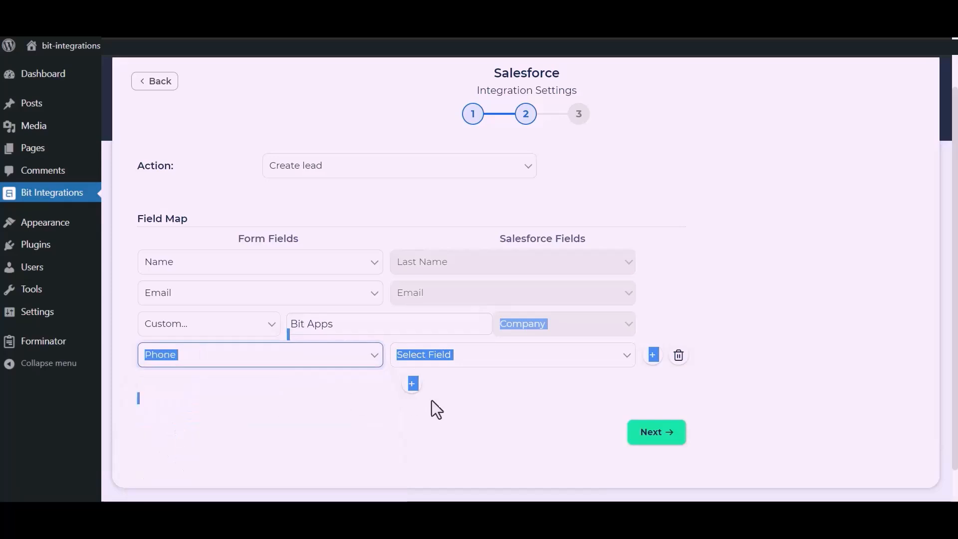
pyautogui.click(519, 357)
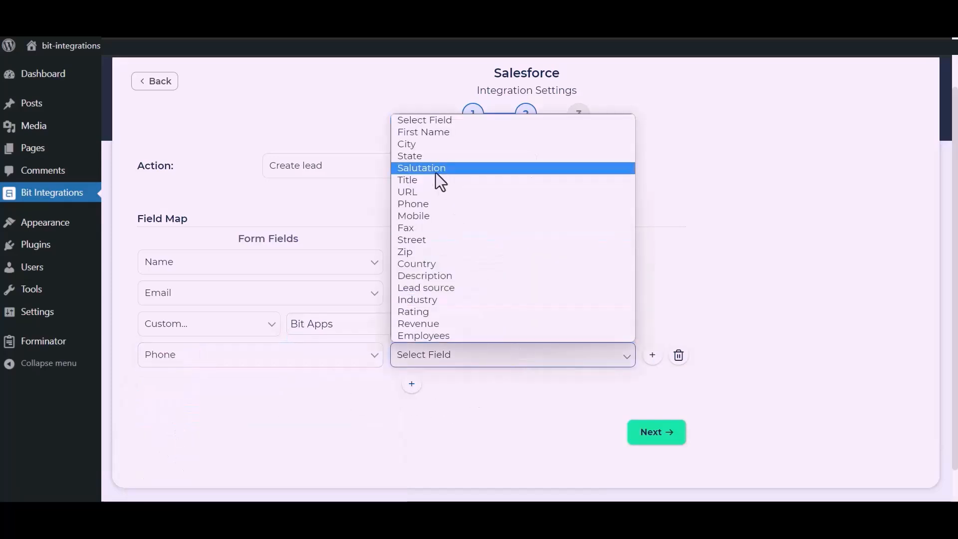
pyautogui.click(426, 206)
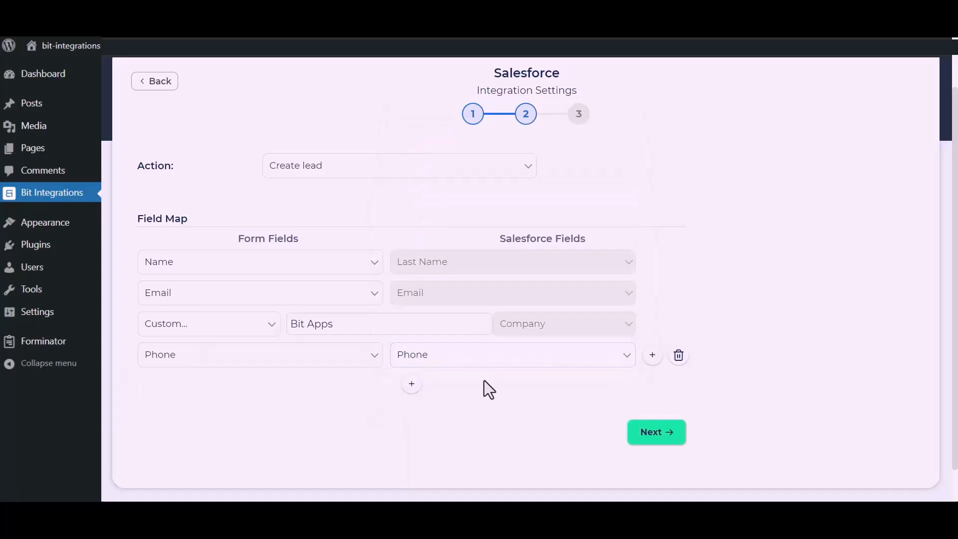
pyautogui.click(661, 433)
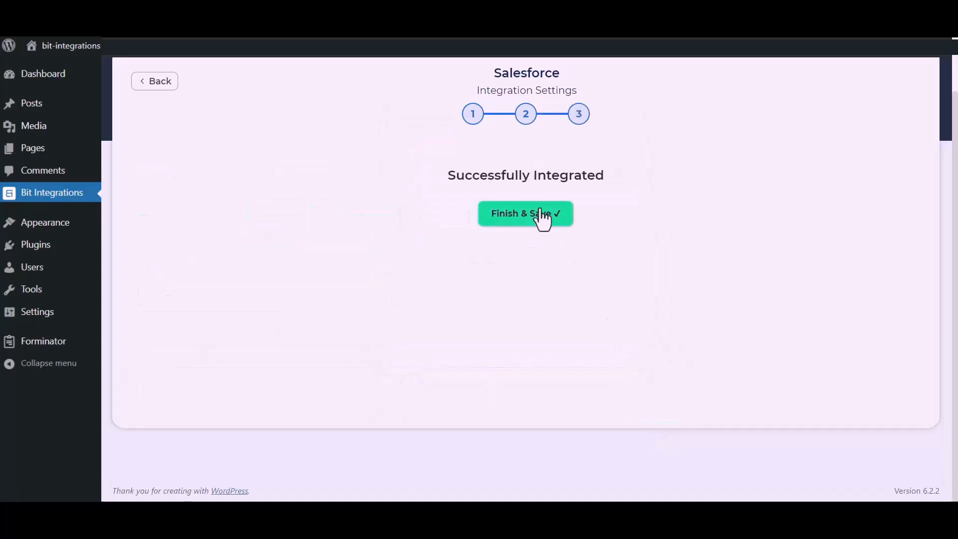
# Step: Save the integration, then enter 'BIT Integrations' and the contact e-mail on the test form
pyautogui.click(530, 220)
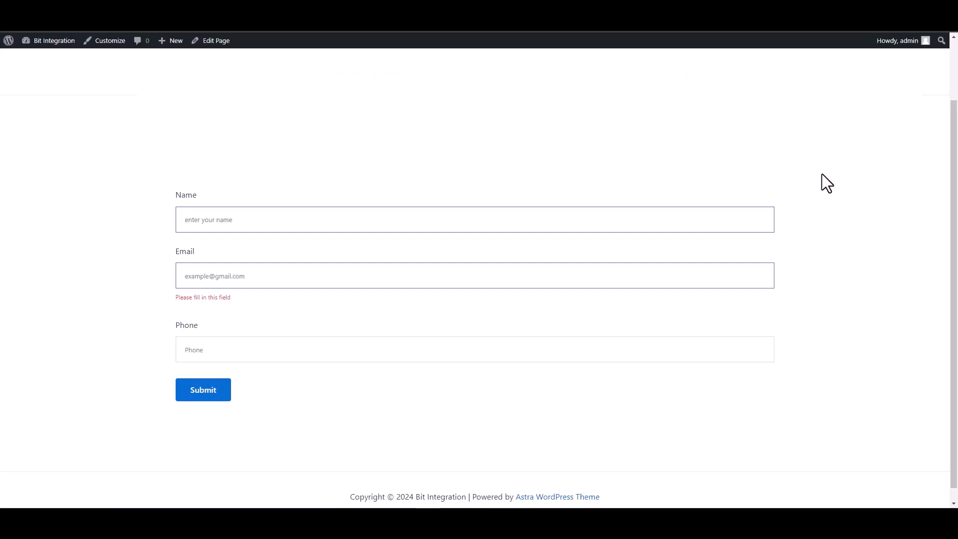
pyautogui.write('B')
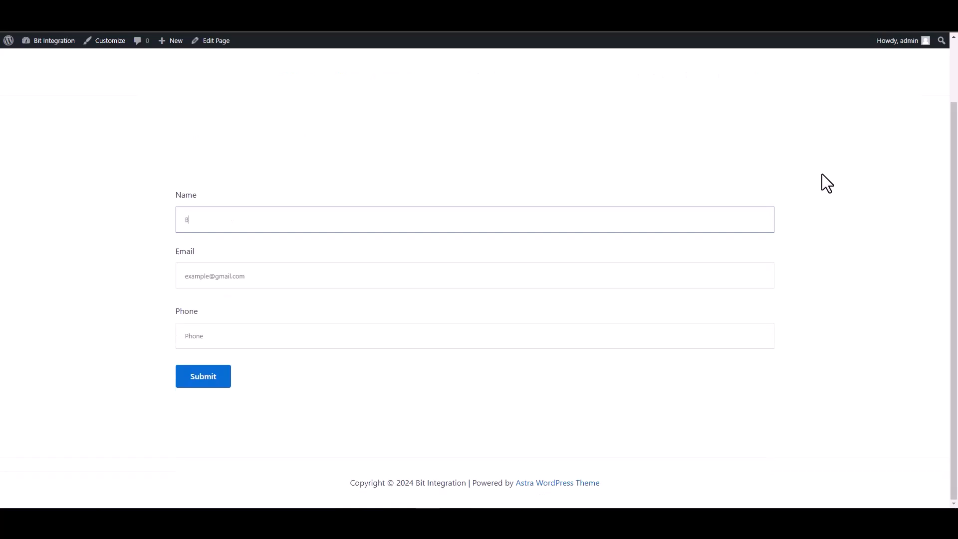
pyautogui.write('IT Integrations')
pyautogui.click(766, 283)
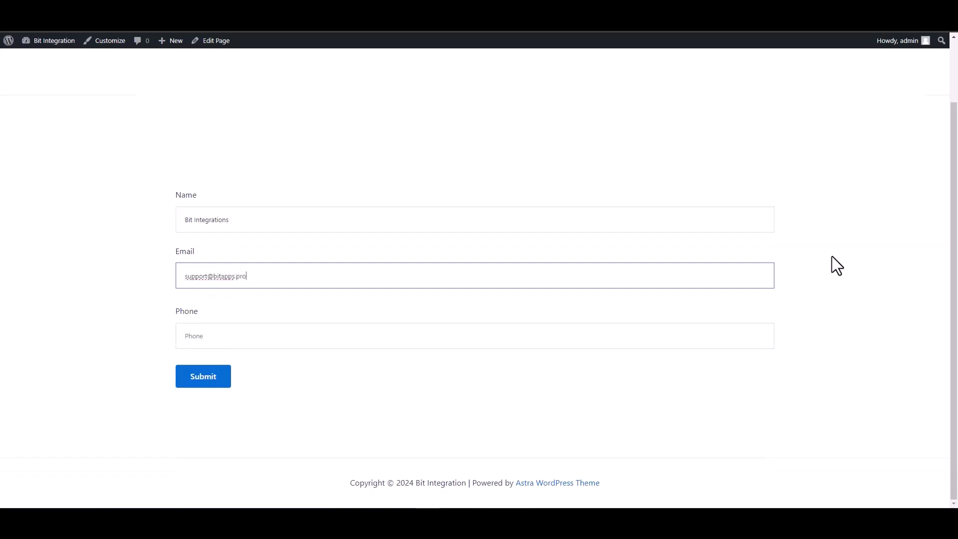
# Step: Enter the contact phone number and submit the test form
pyautogui.click(737, 339)
pyautogui.write('4')
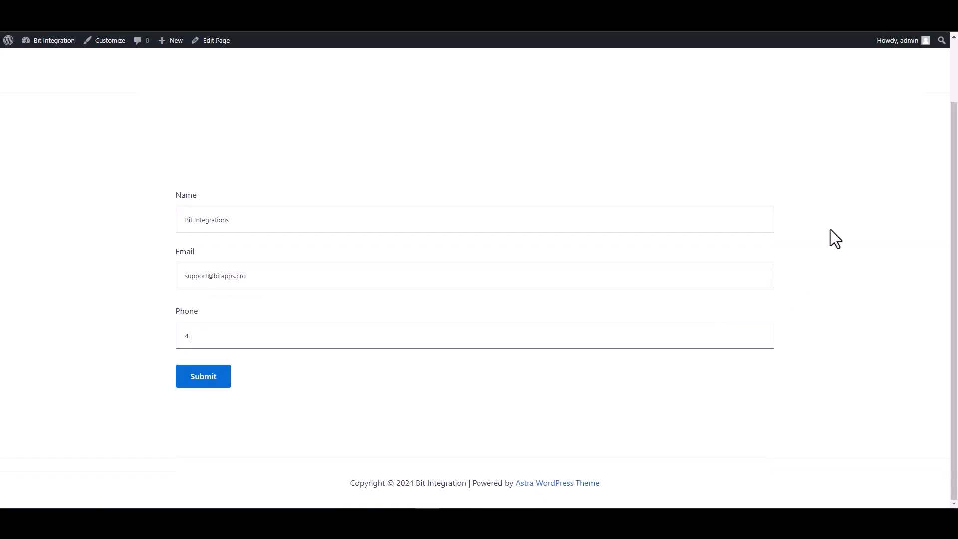
pyautogui.write('4445566')
pyautogui.click(205, 382)
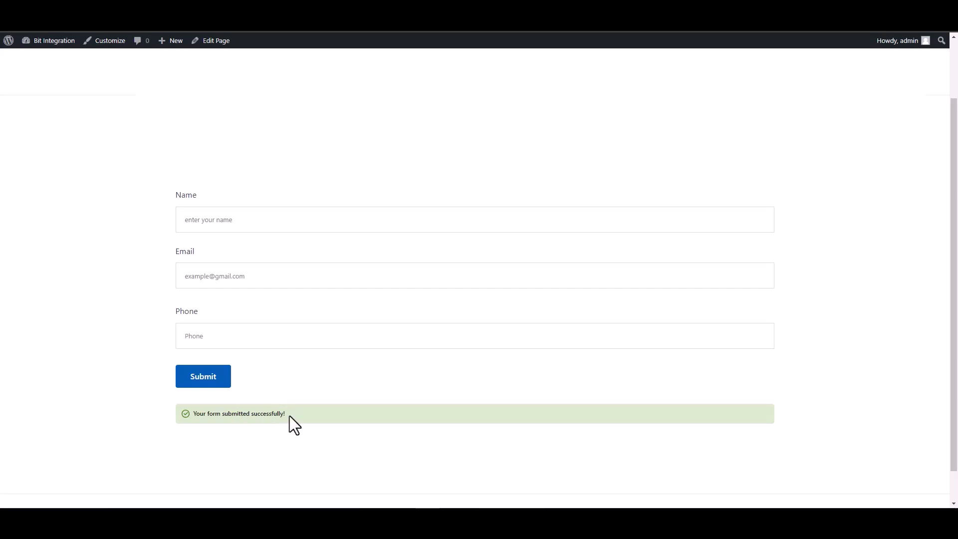
pyautogui.moveTo(289, 415); pyautogui.dragTo(155, 418)
pyautogui.click(154, 415)
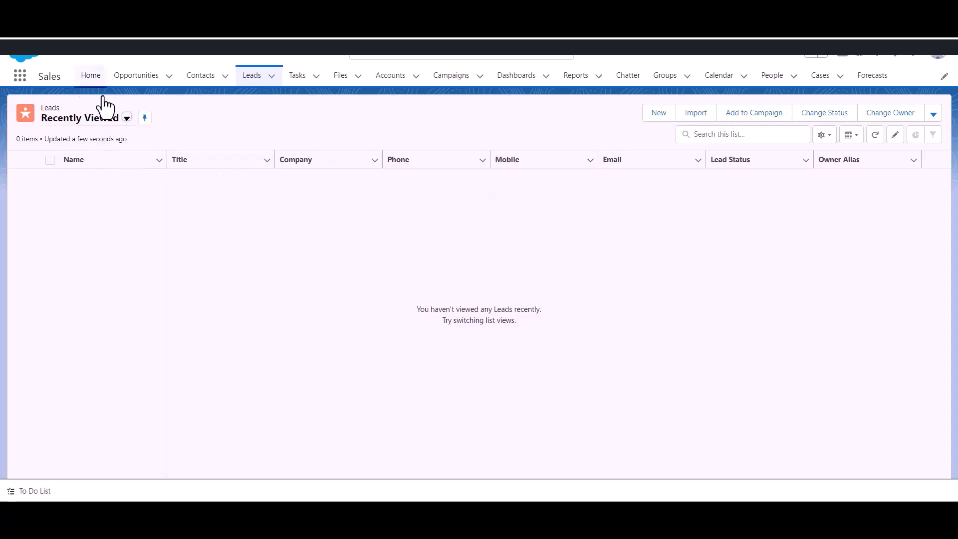
# Step: Reload the Leads tab to reveal the 'Bit Integrations' lead at Bit Apps, status Open - Not Contacted
pyautogui.click(255, 81)
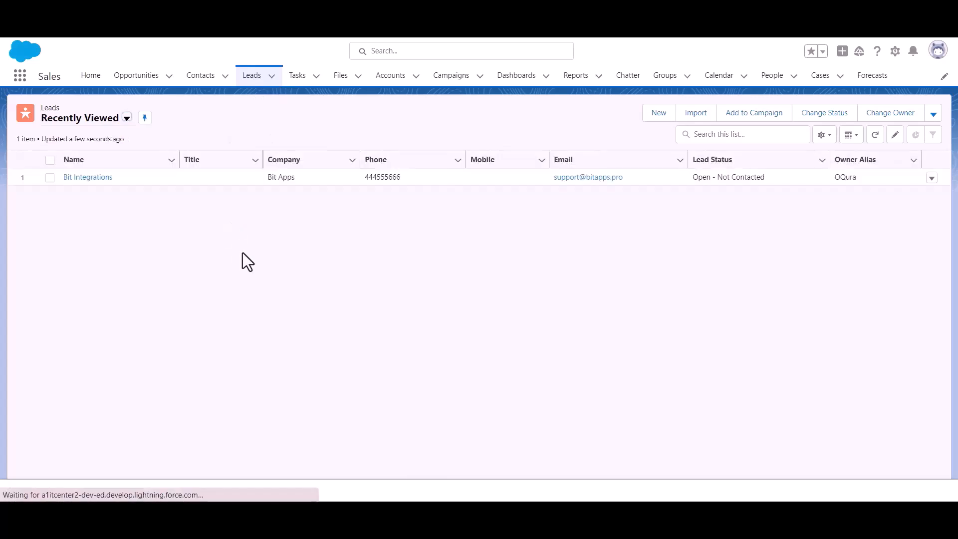